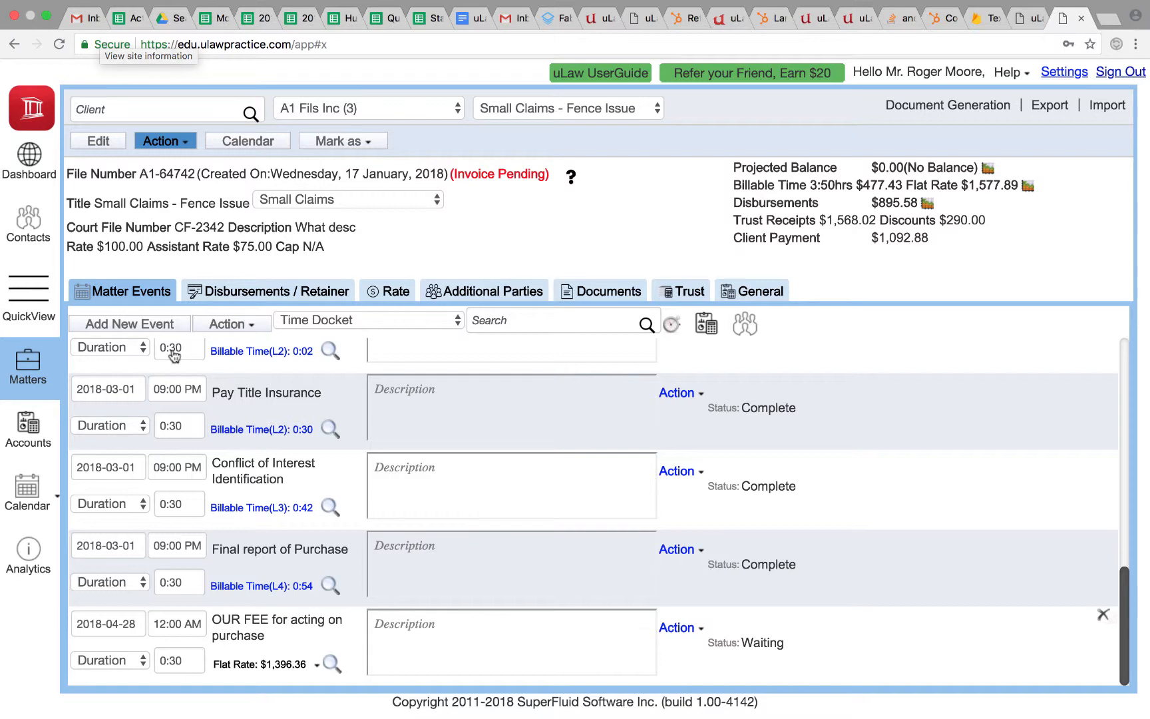
- Start a trust reconciliation for the Pooled Trust Account and refresh its outstanding figures
left_click(27, 433)
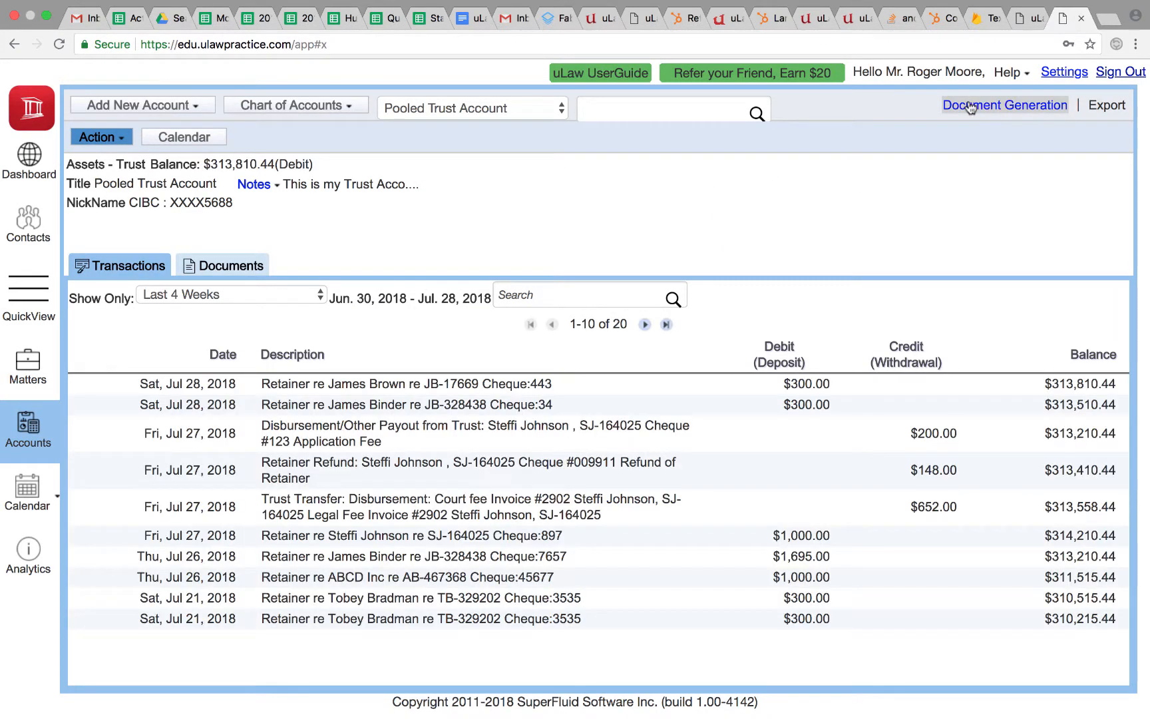
left_click(970, 107)
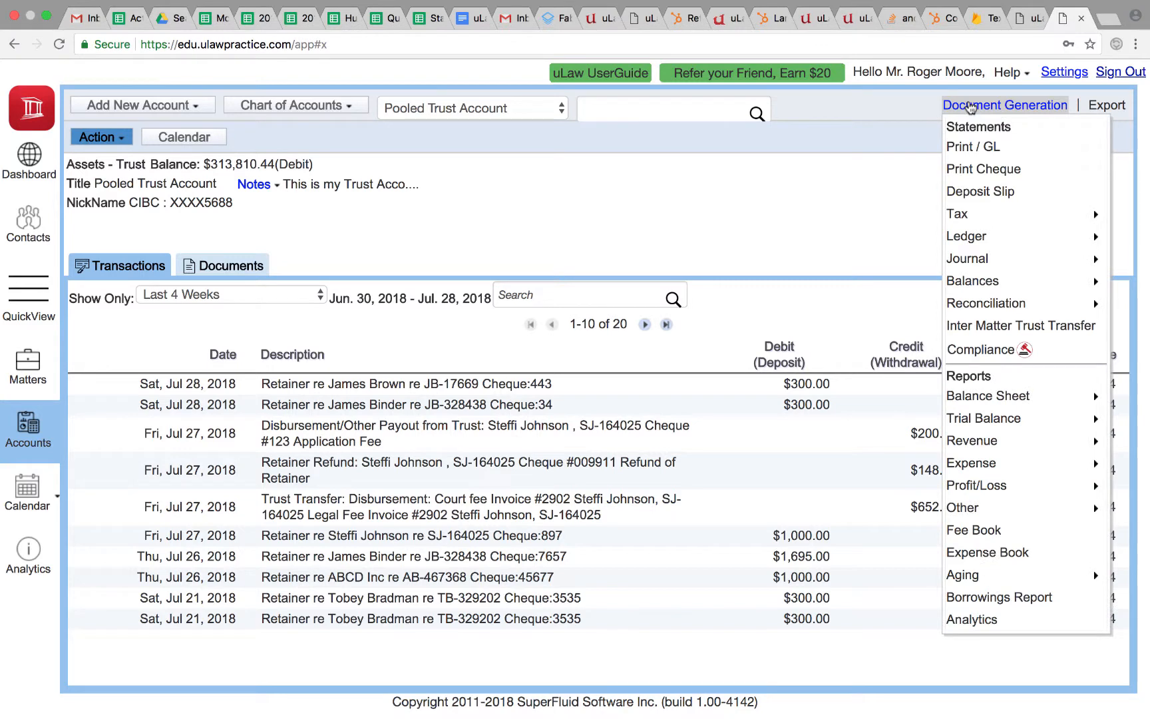
mouse_move(996, 305)
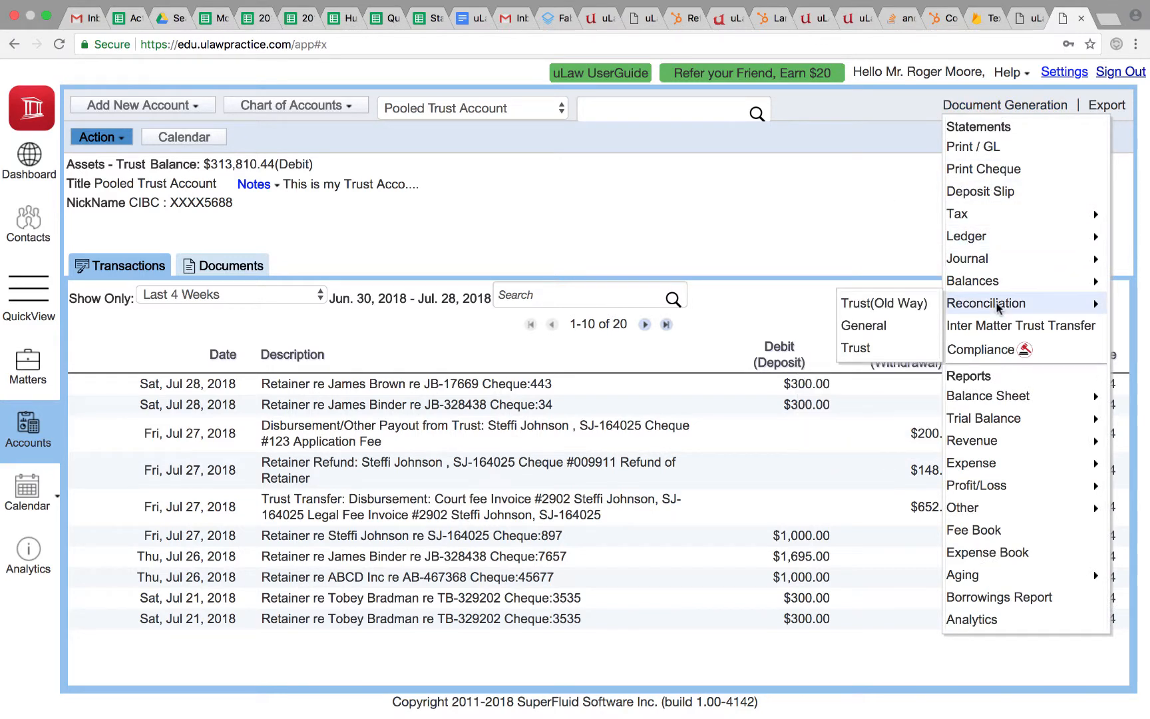
left_click(886, 346)
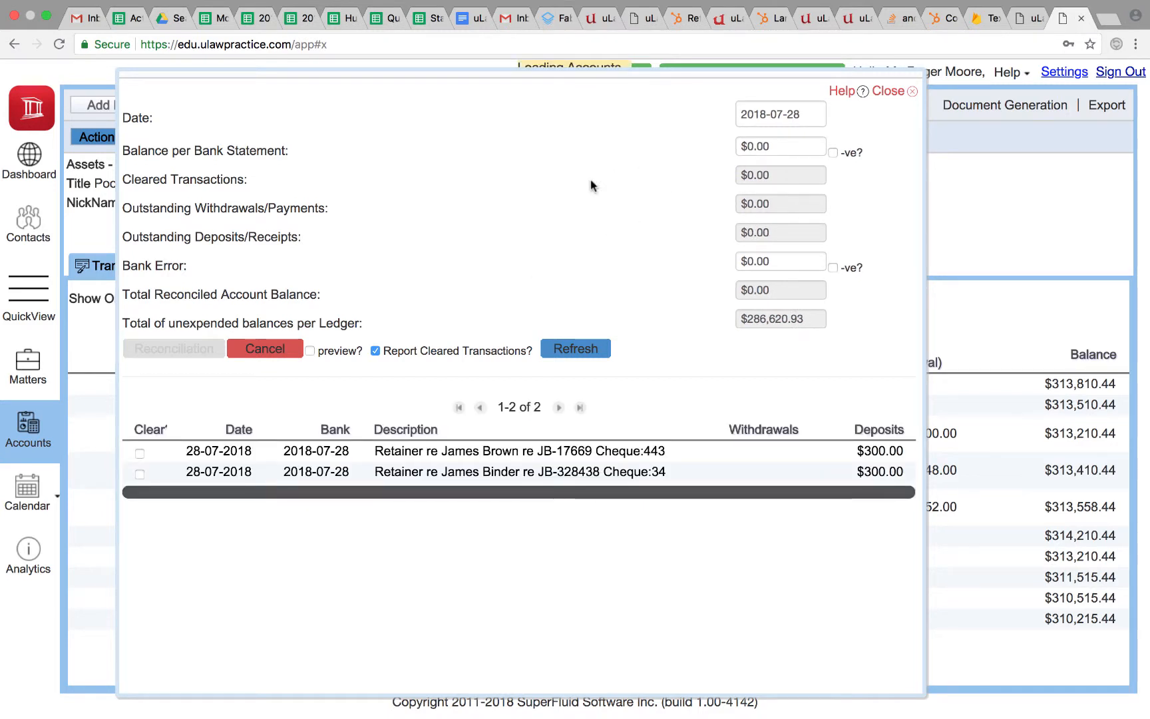
left_click(584, 351)
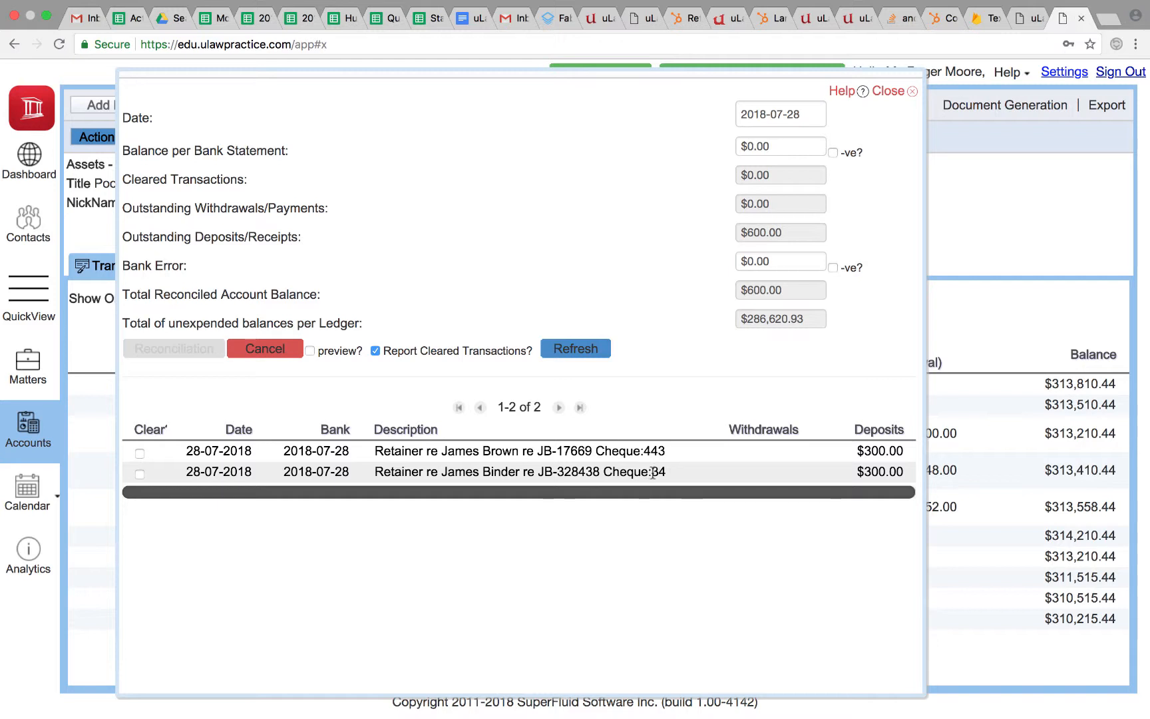
- Clear the $300.00 deposit for cheque 443, set the bank statement balance to $286,320.93, and run the reconciliation
left_click(139, 453)
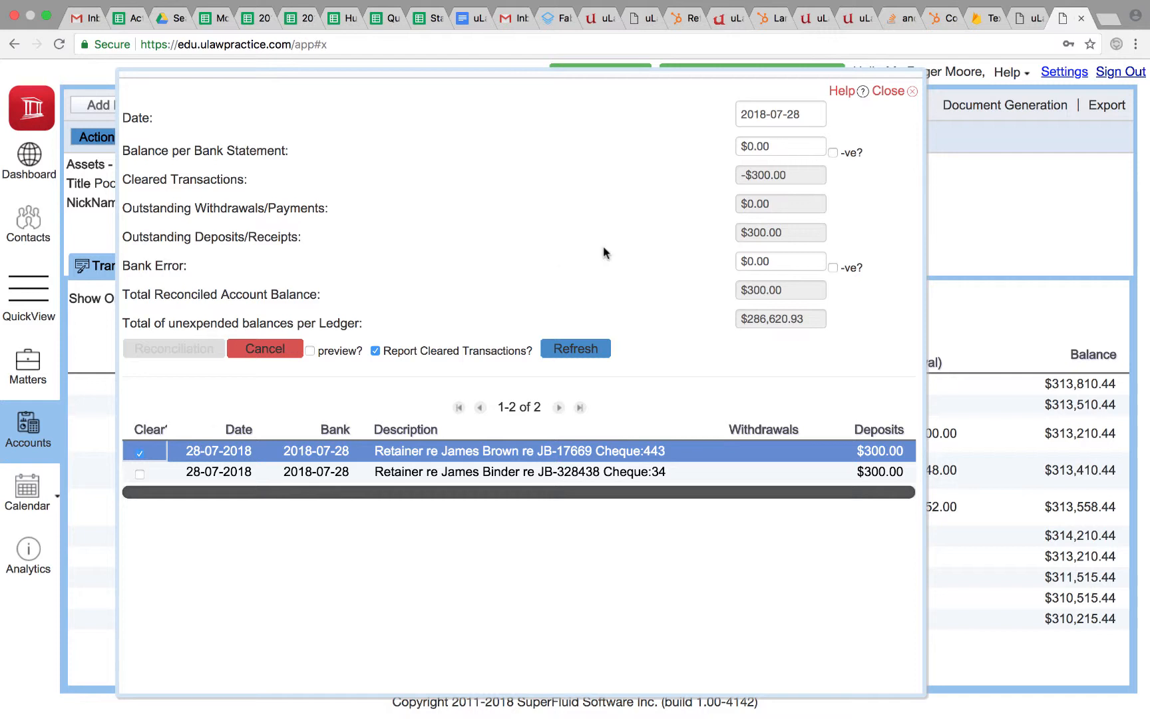
left_click(762, 147)
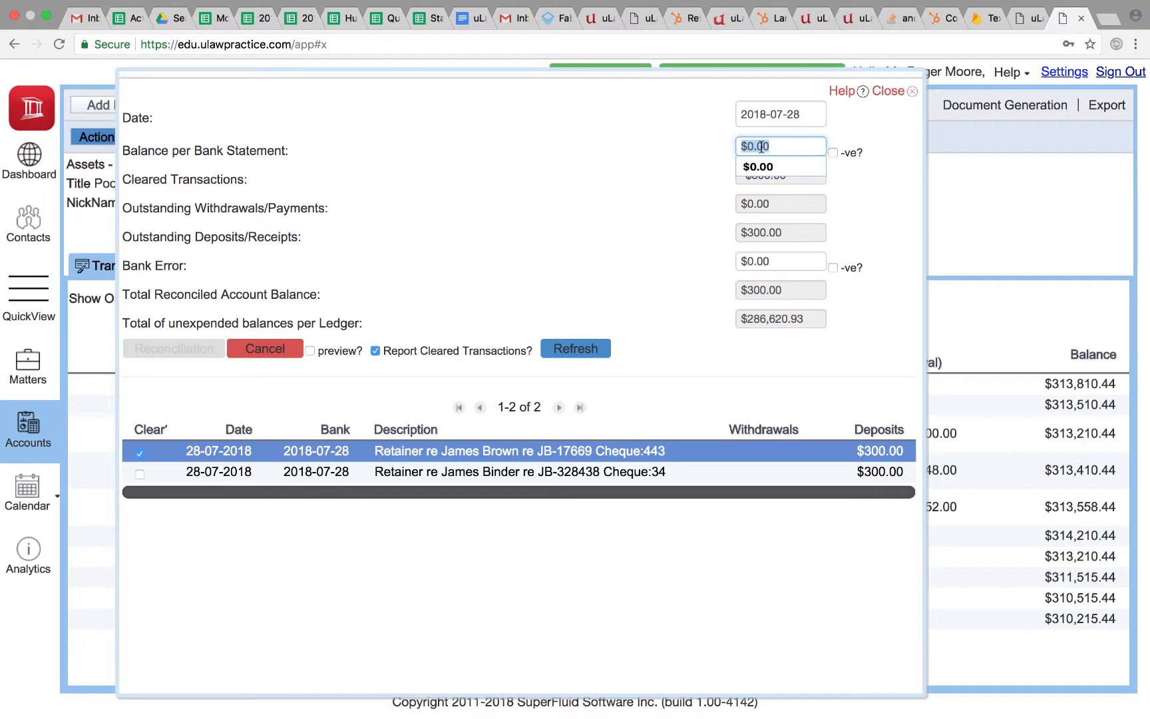
type("286")
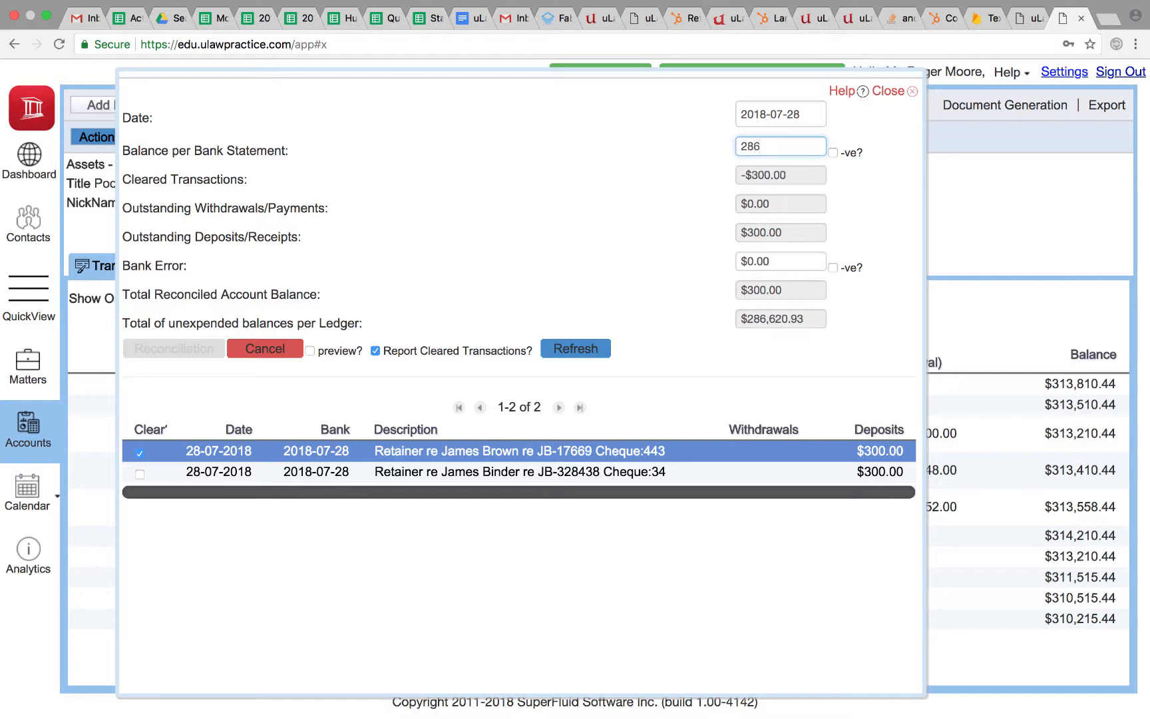
type(",320.93")
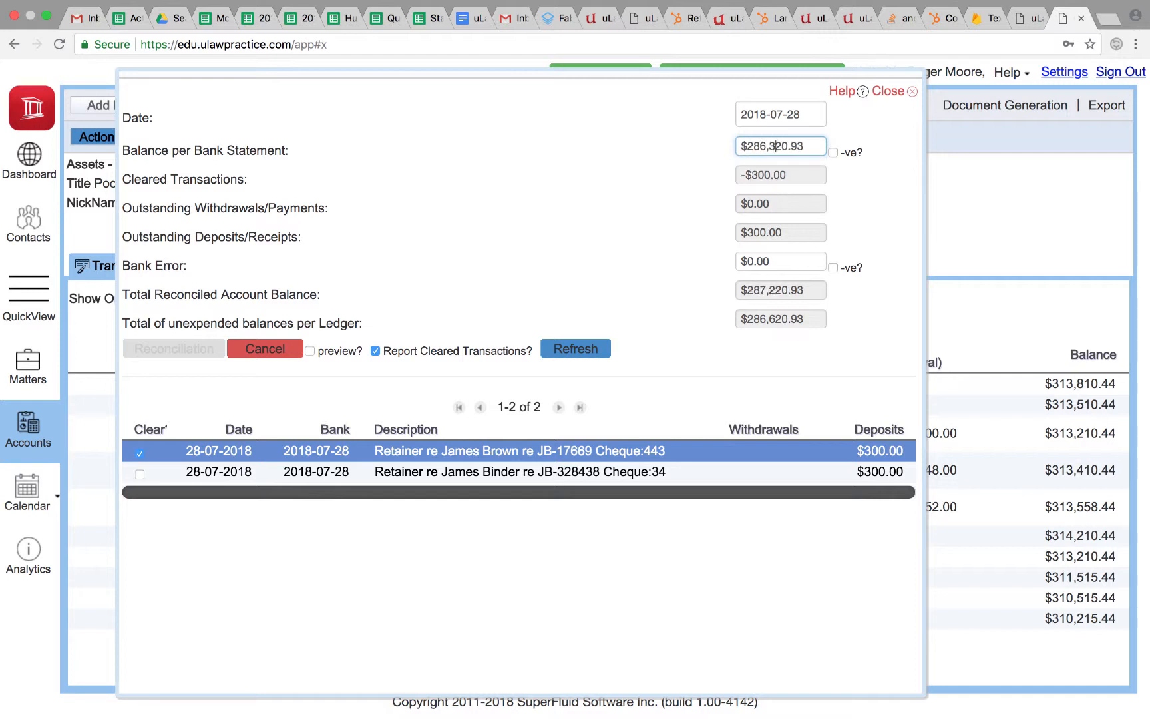
left_click(639, 191)
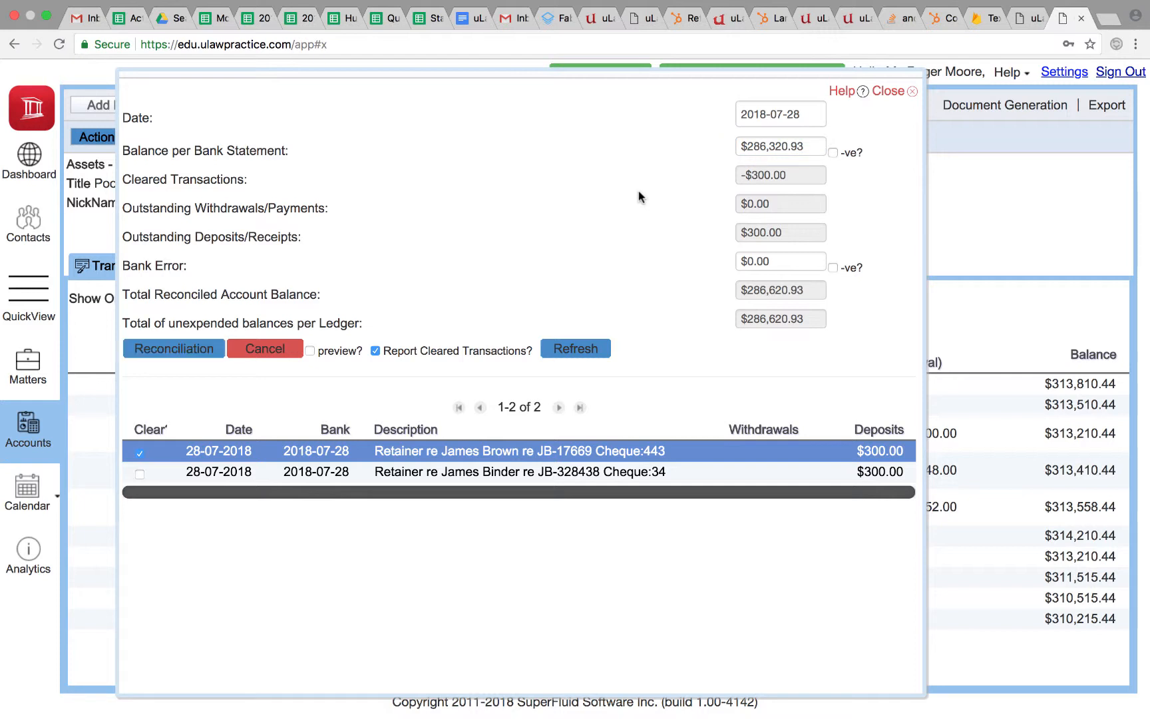
left_click(184, 350)
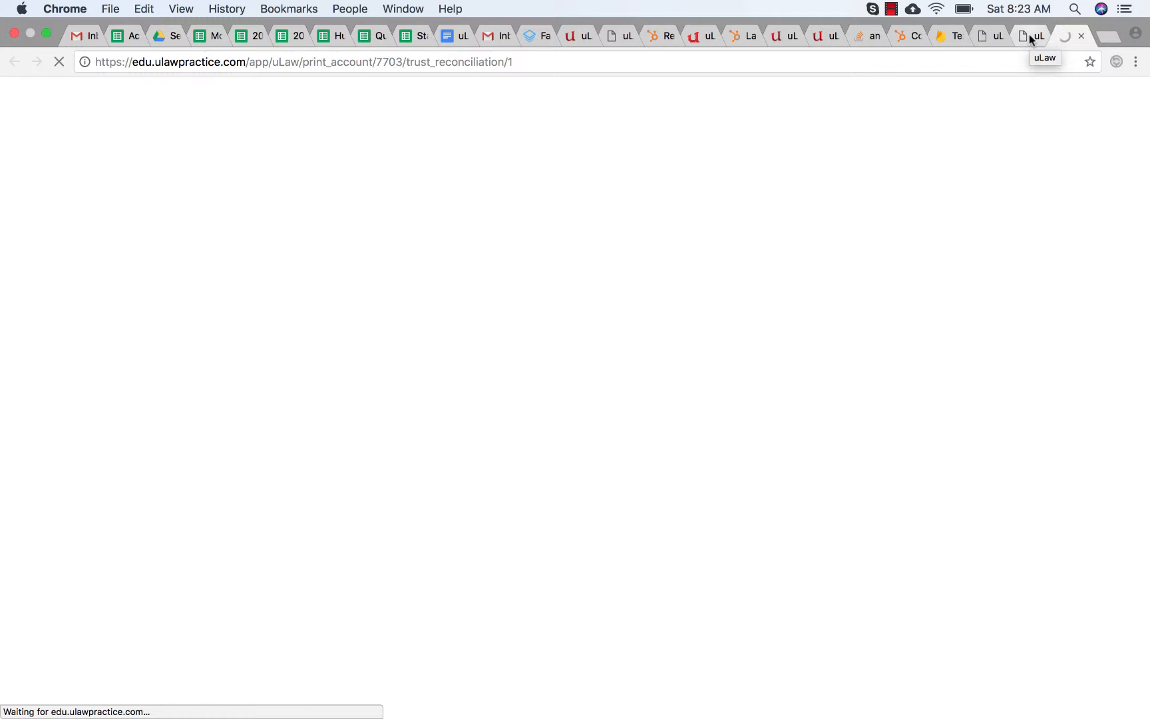
- Open the downloaded trust reconciliation statement and review its summary, cleared transactions and outstanding deposits
left_click(1031, 39)
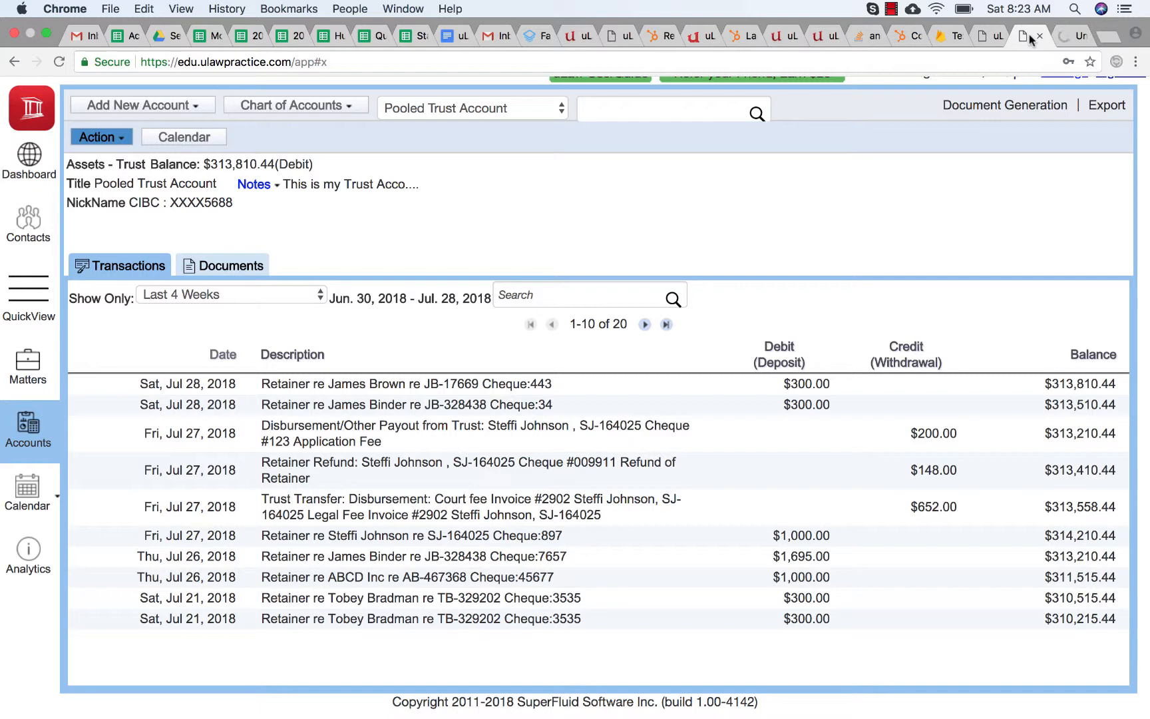
left_click(143, 701)
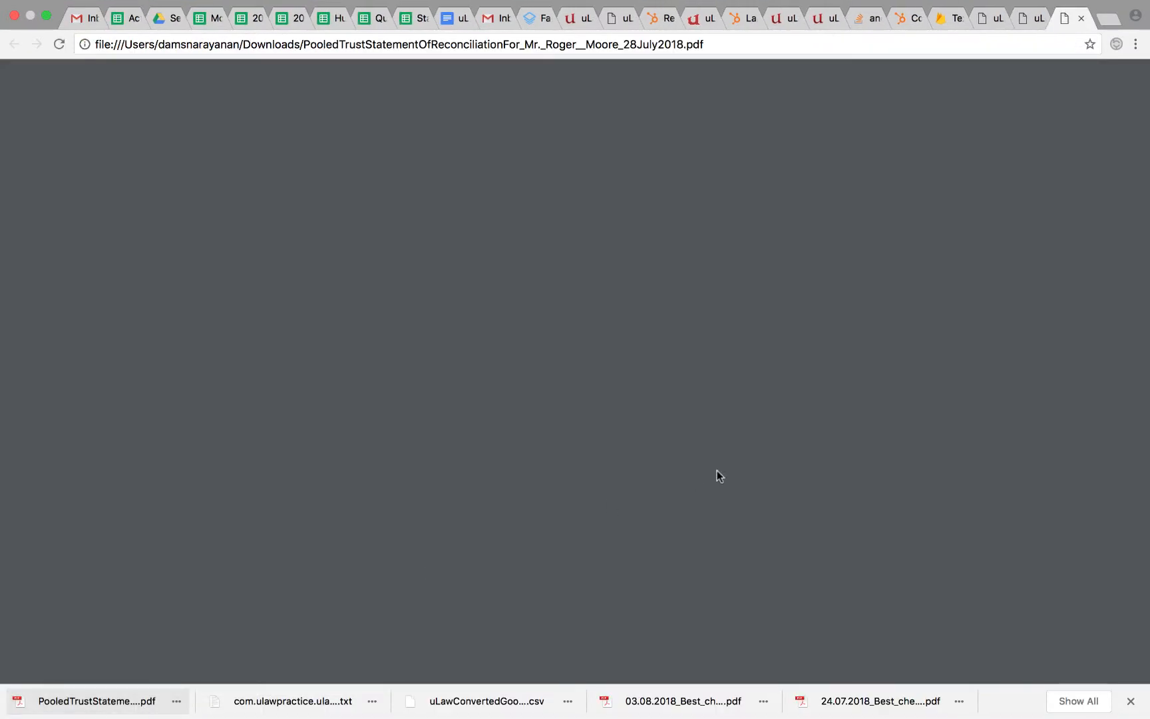
scroll(720, 471, "down", 3)
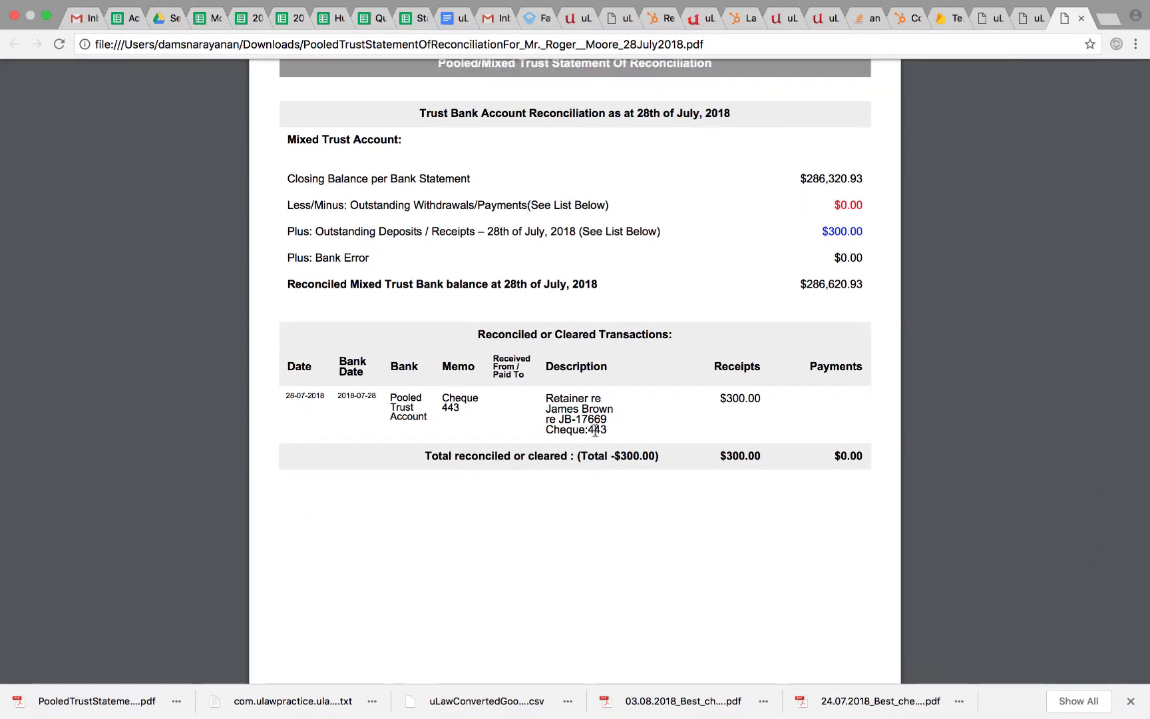
scroll(596, 432, "down", 15)
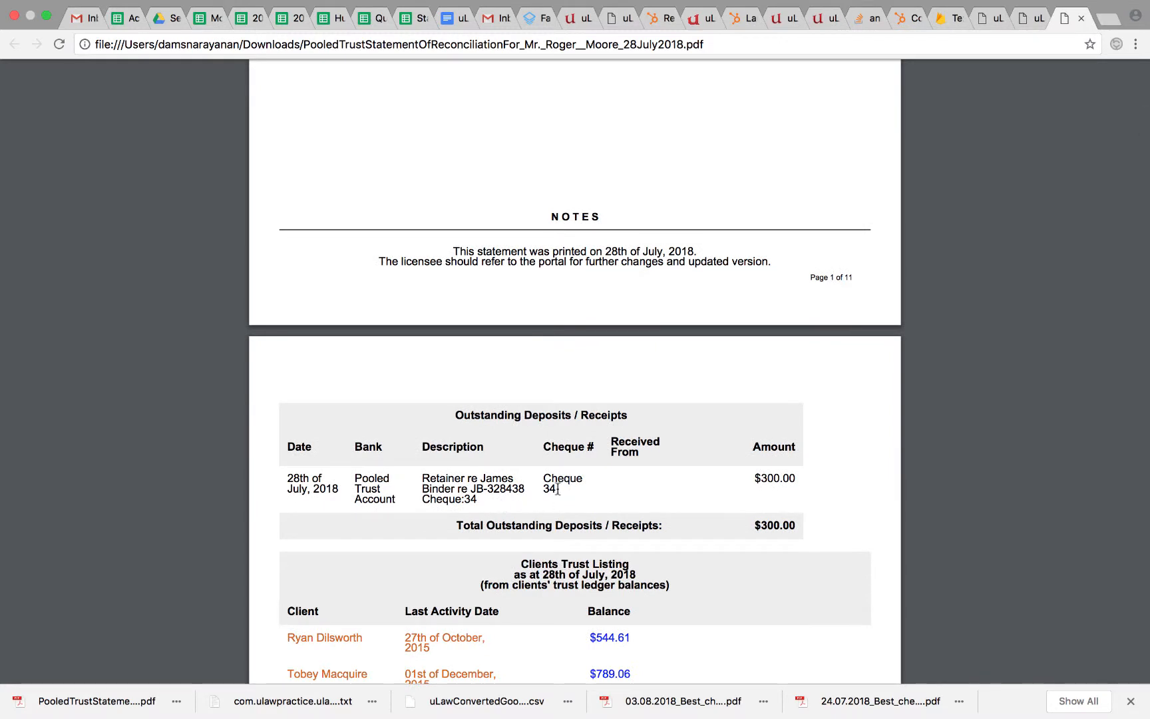
scroll(558, 490, "up", 12)
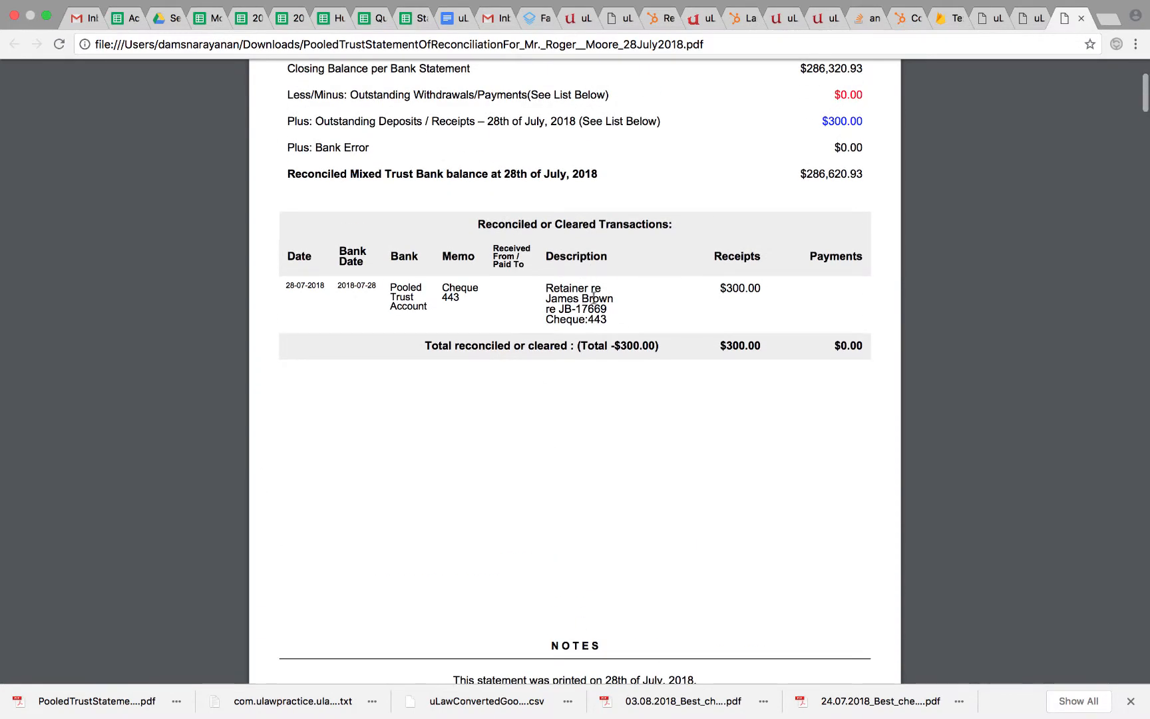
scroll(593, 320, "down", 8)
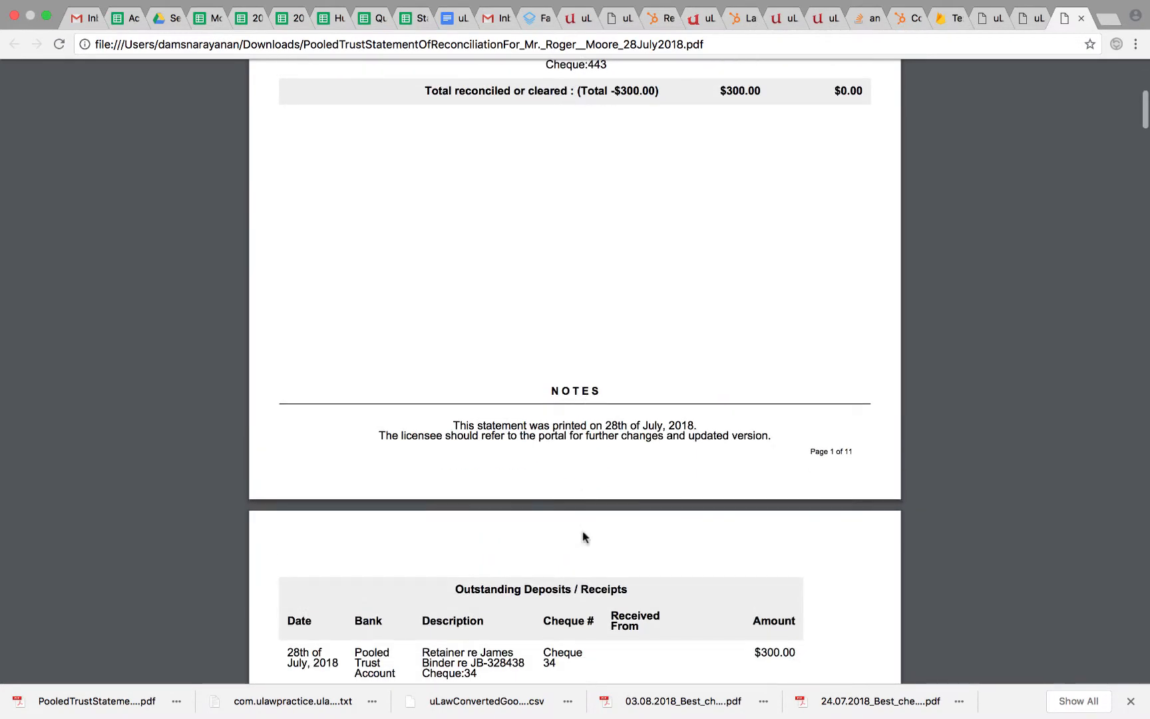
scroll(551, 606, "up", 12)
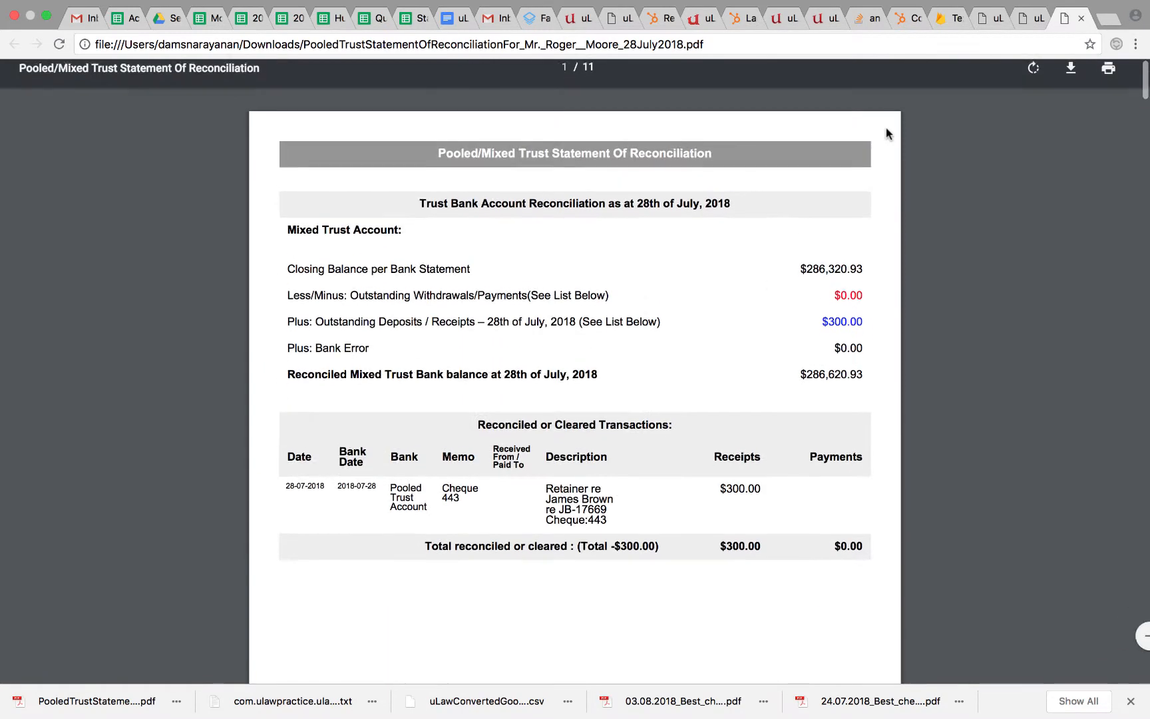
- Return to the trust account's transactions and enable the Admin and Recon-Admin modes
left_click(1030, 24)
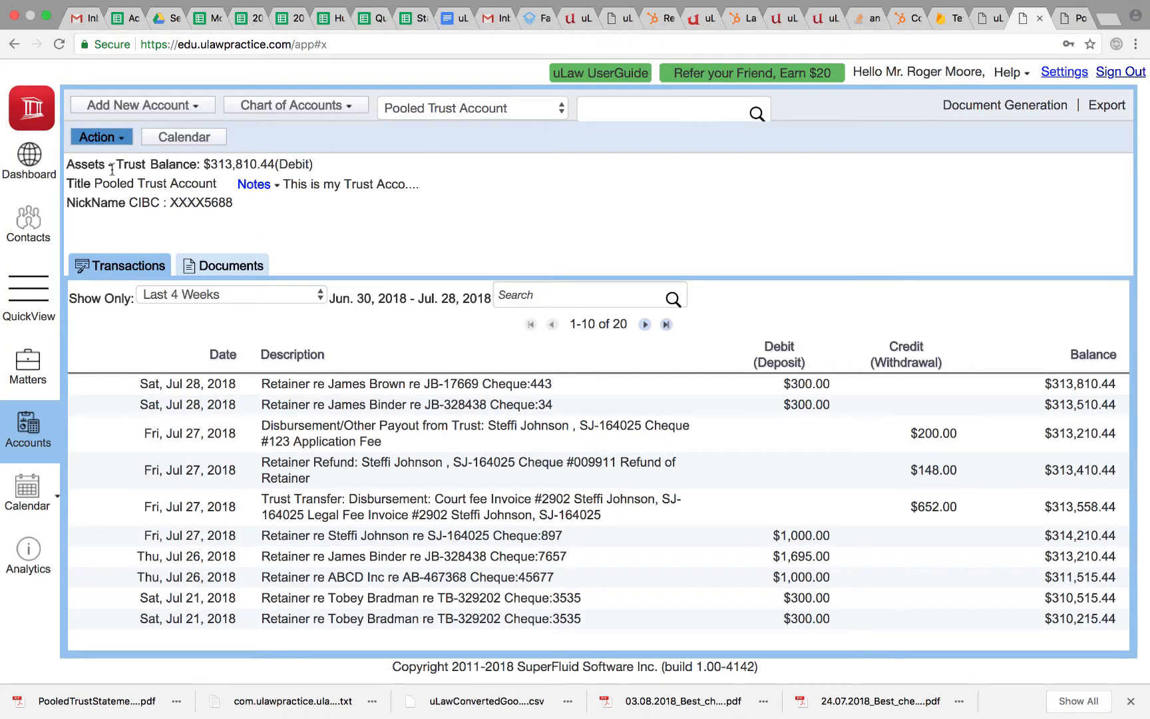
left_click(113, 146)
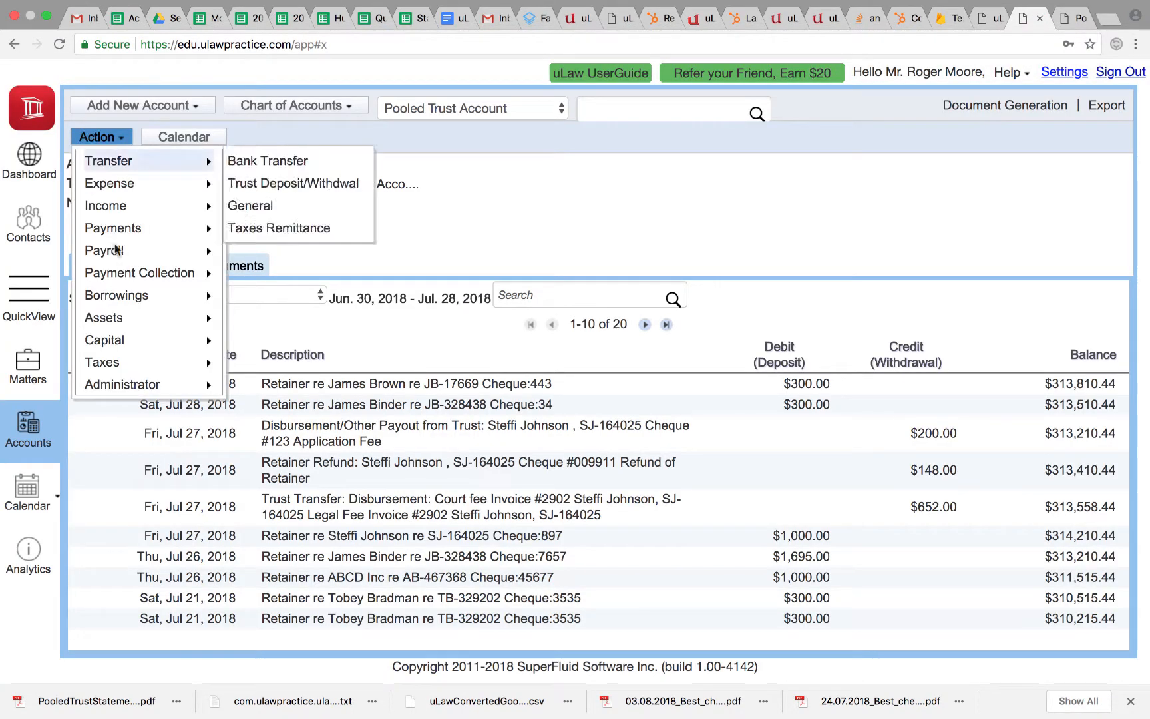
mouse_move(153, 384)
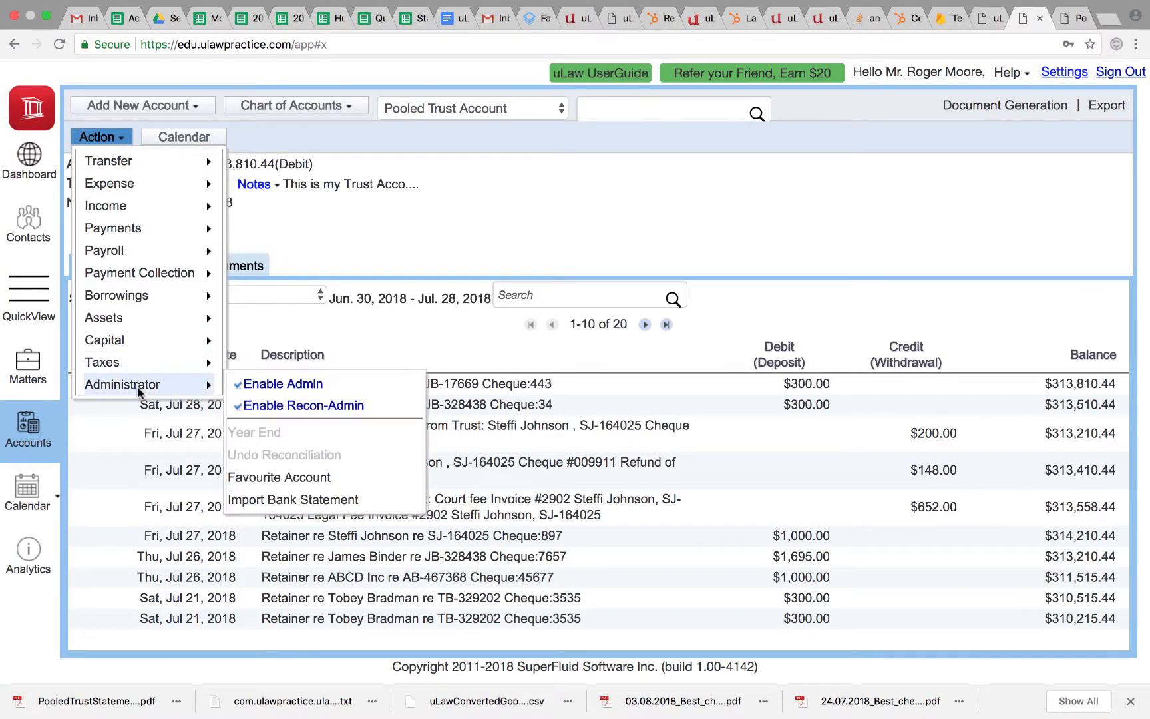
left_click(312, 388)
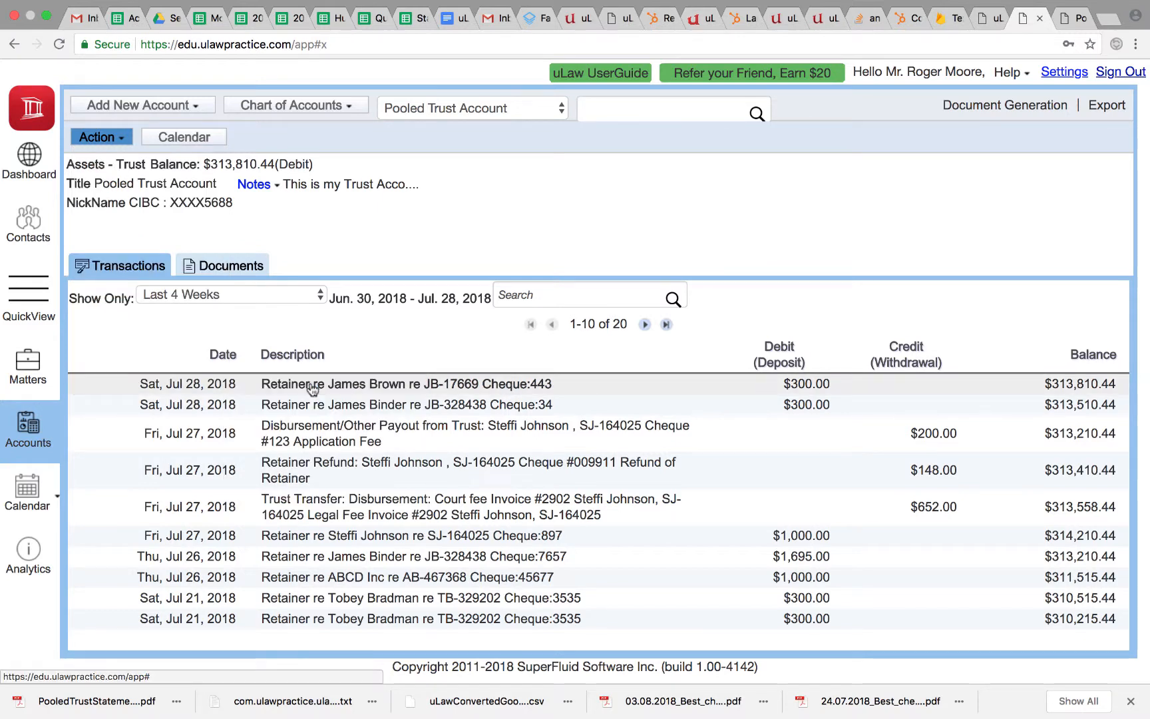
left_click(112, 141)
mouse_move(133, 385)
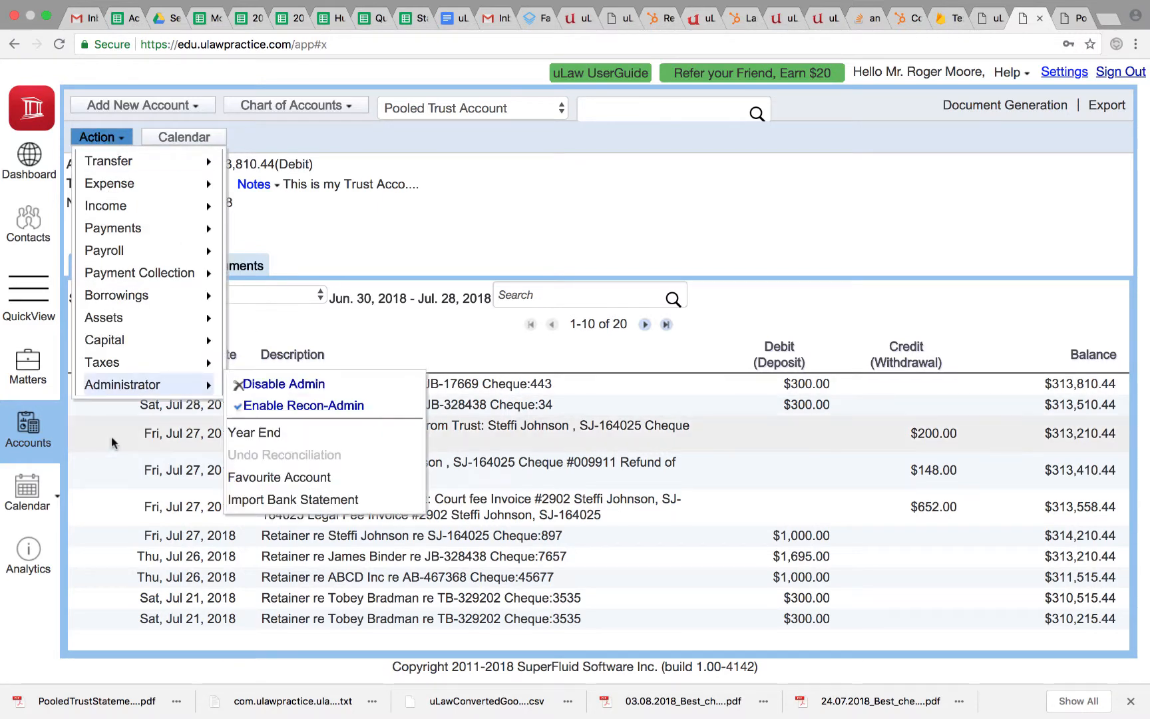
left_click(342, 408)
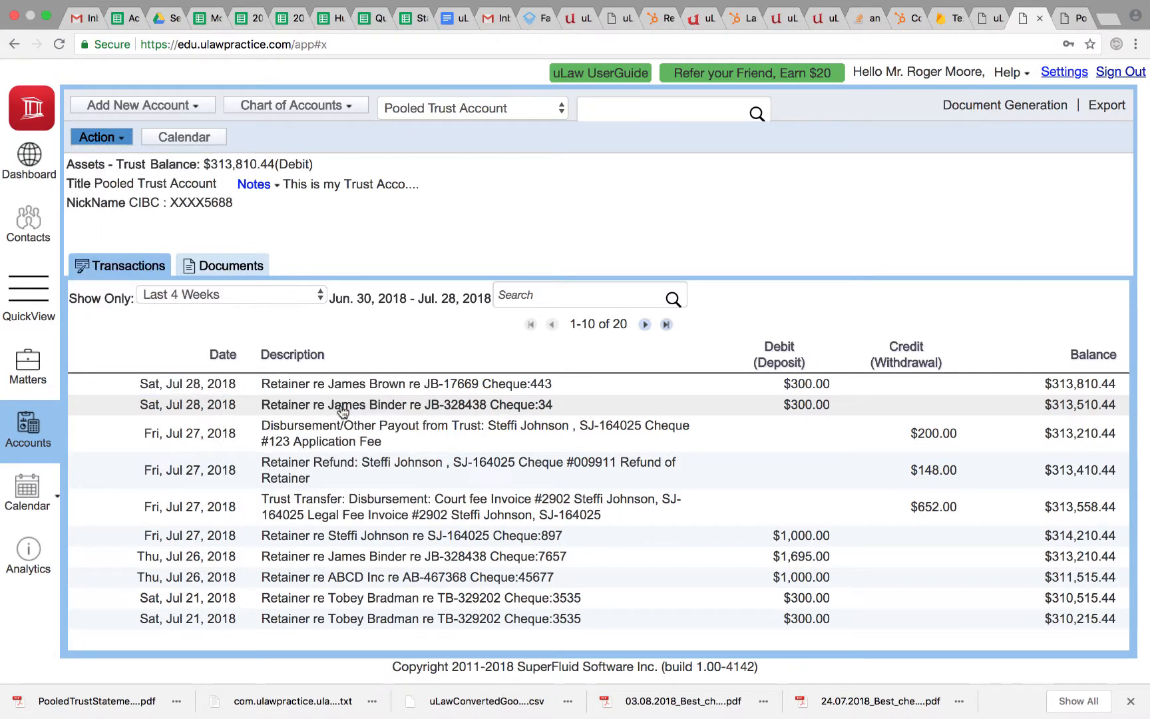
- Turn off the Admin and Recon-Admin modes for the accounts
left_click(96, 136)
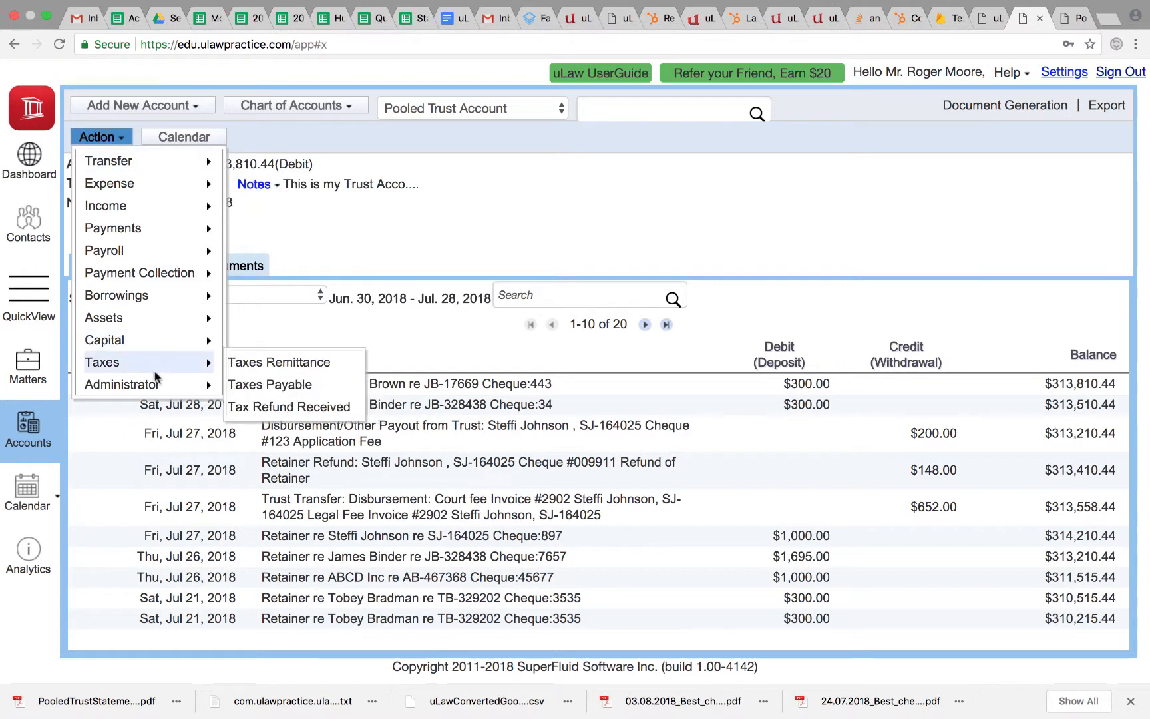
mouse_move(133, 385)
left_click(306, 385)
left_click(86, 137)
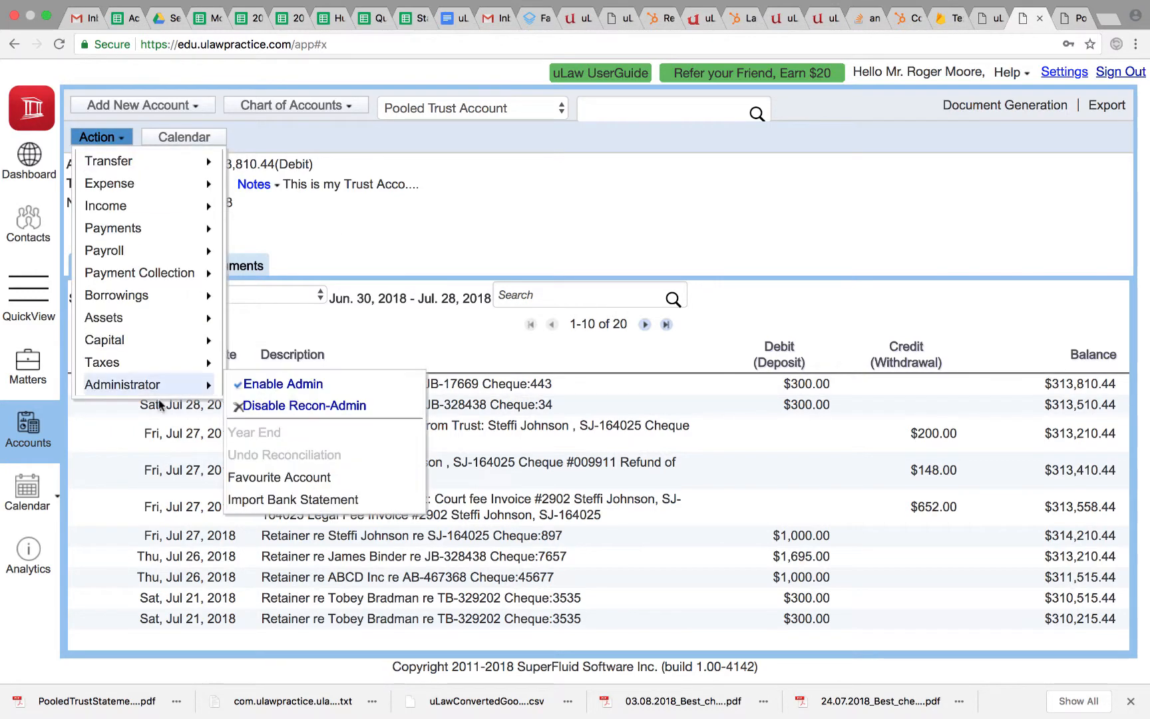
left_click(305, 406)
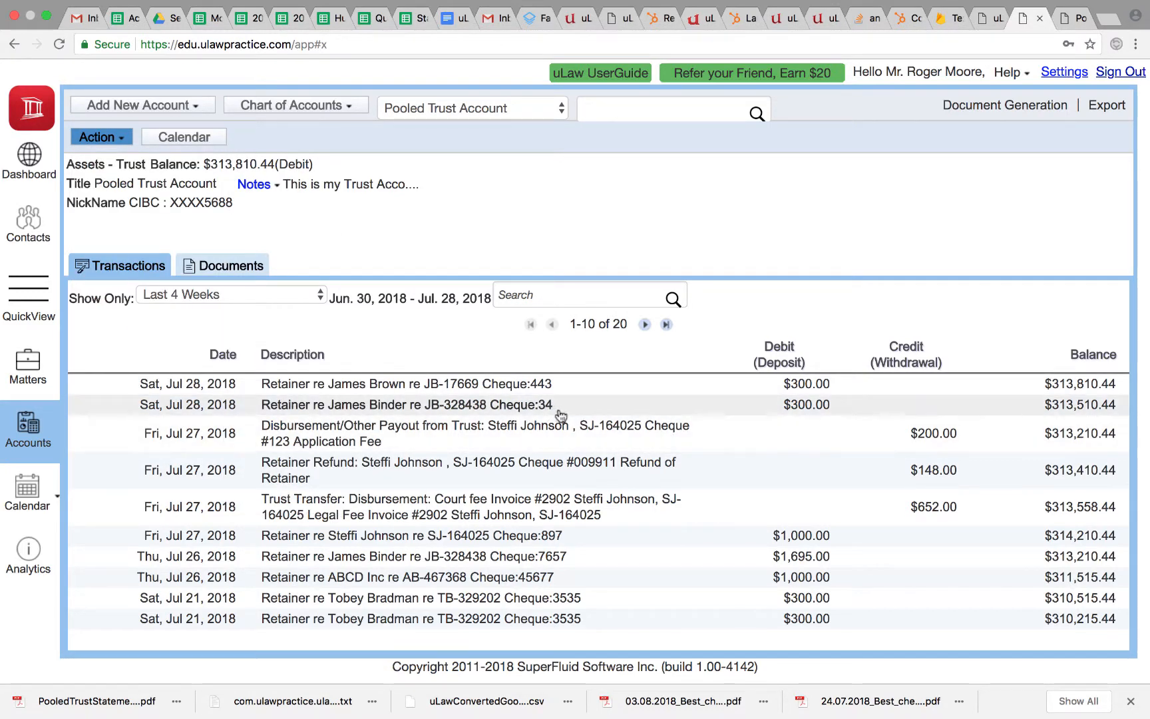
- Check the first page of the reconciliation statement PDF again, and return to the Pooled Trust Account
right_click(1060, 26)
left_click(1064, 18)
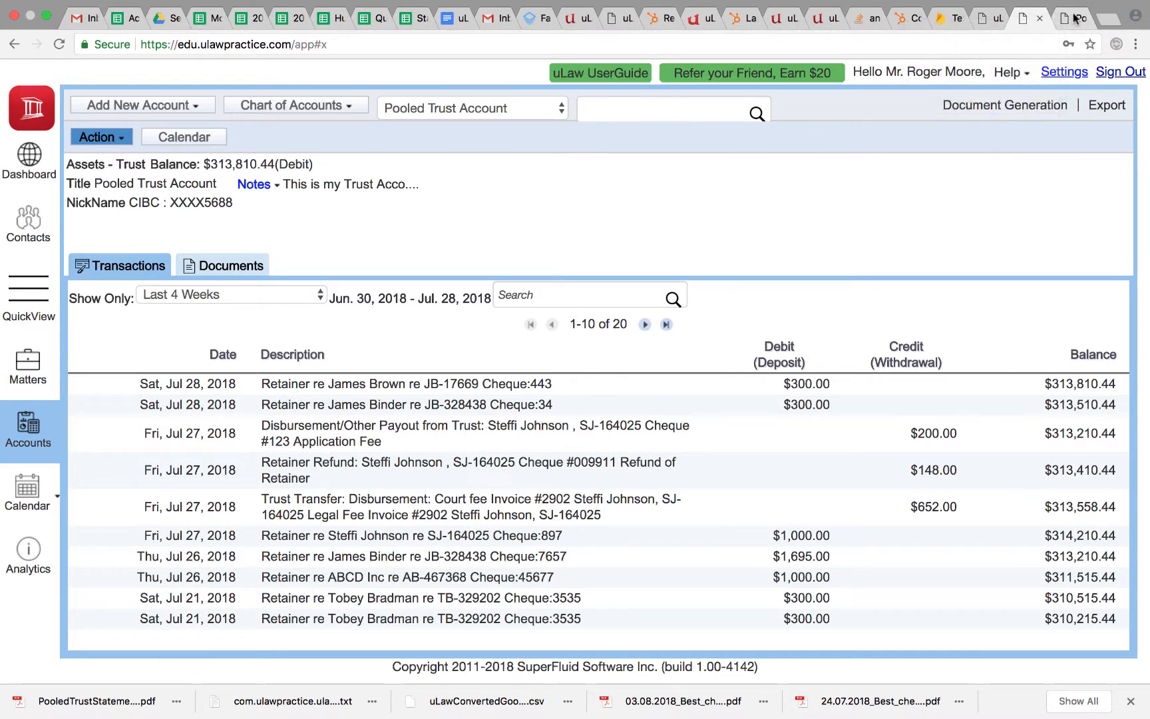
left_click(1073, 18)
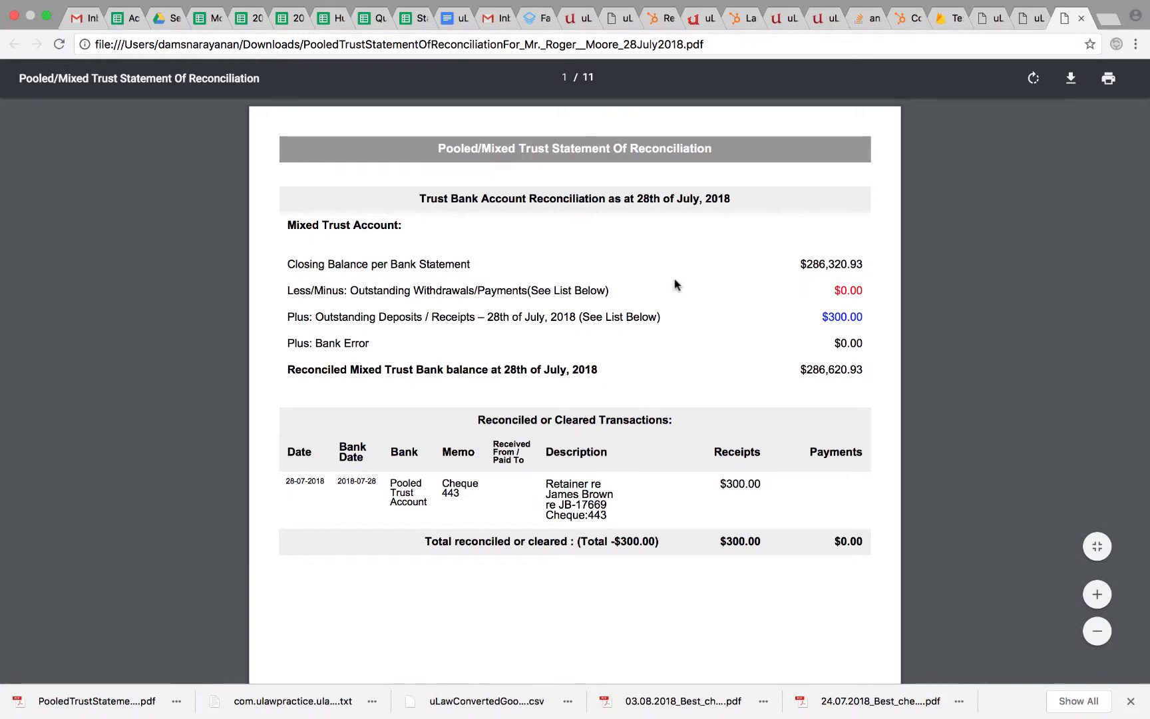
left_click(1036, 14)
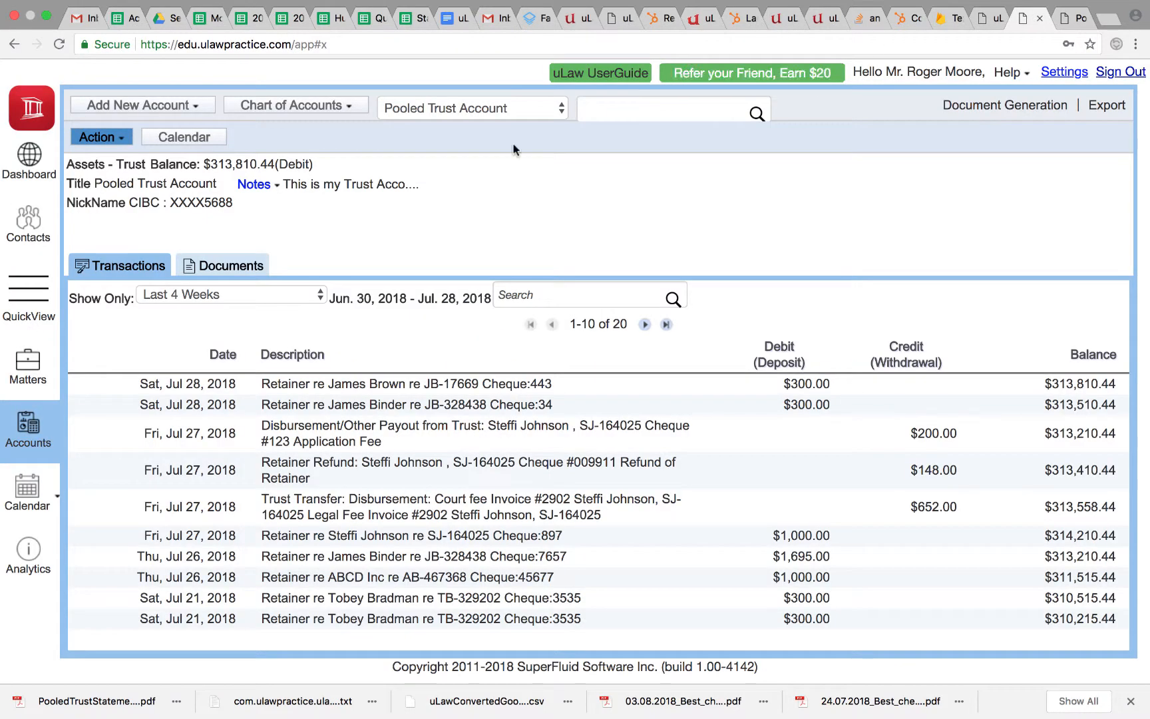
- Search the matters by first name for the client who paid cheque 443 and load that client's matter
left_click(30, 371)
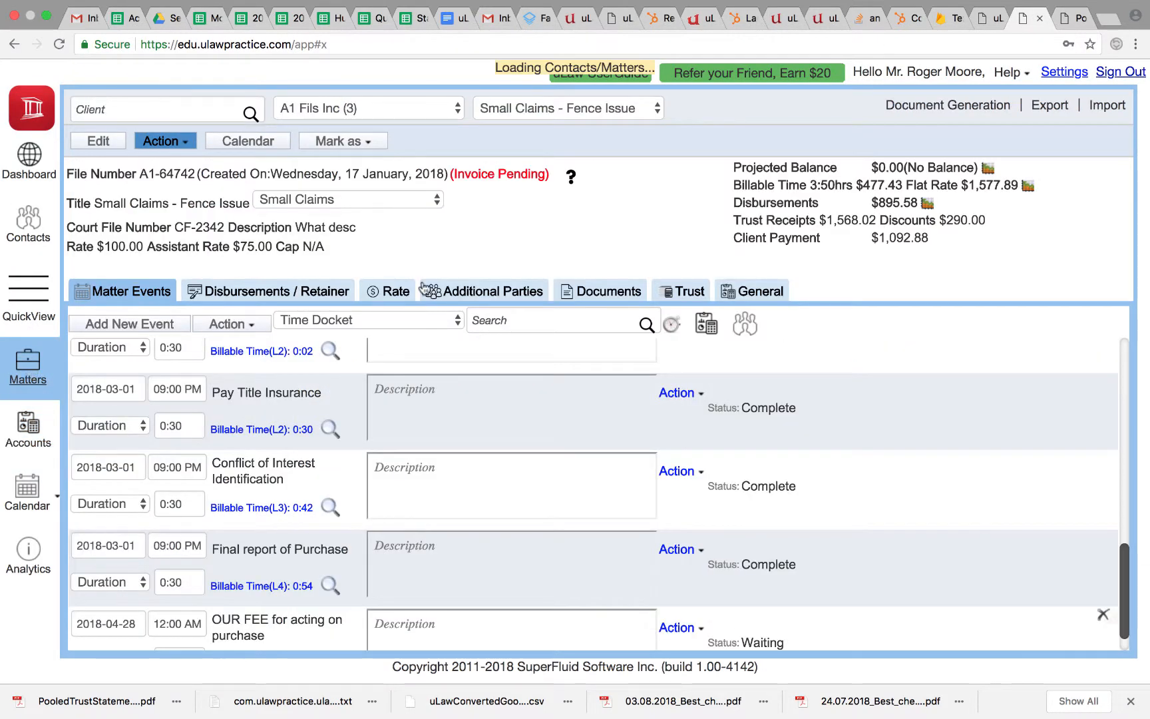
left_click(155, 107)
type("james")
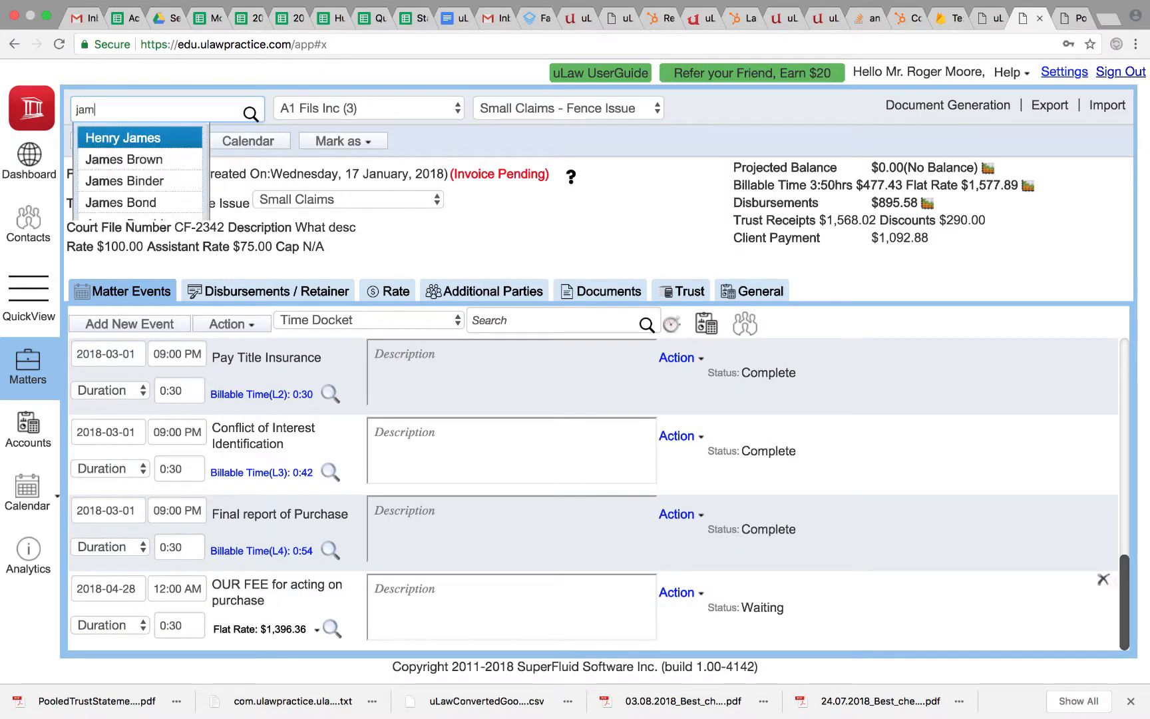
left_click(154, 158)
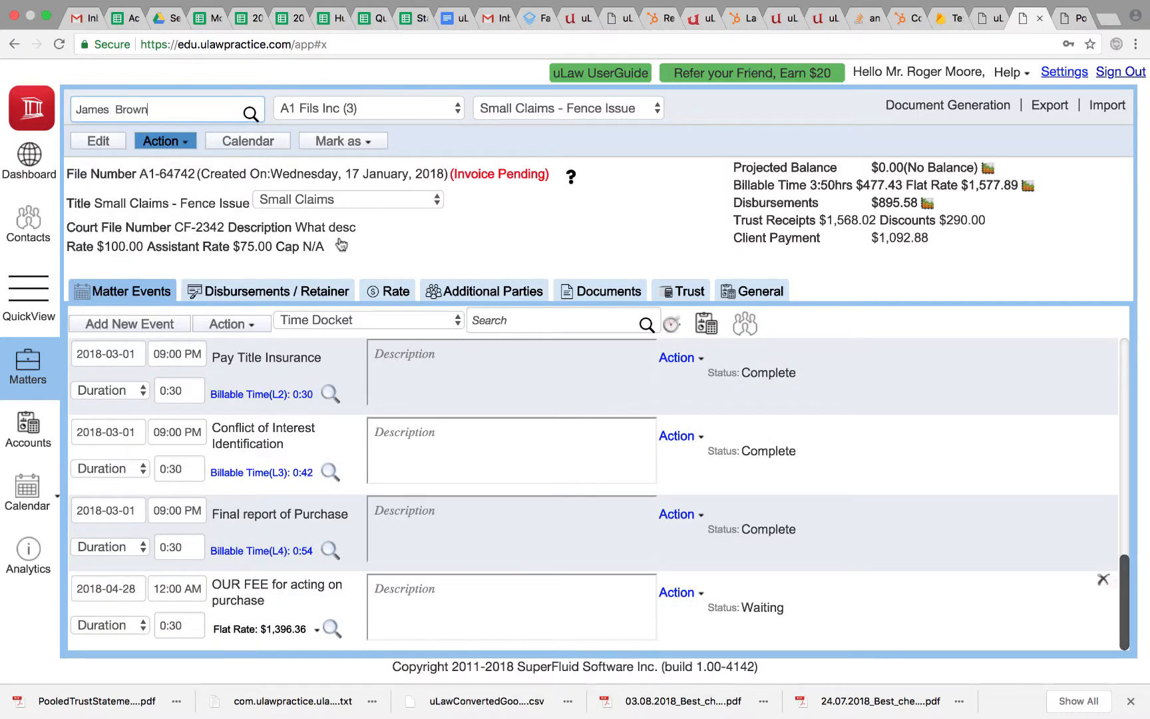
- Open the details of the $300.00 retainer dated 2018-07-28 in the matter's disbursement and retainer records
left_click(298, 291)
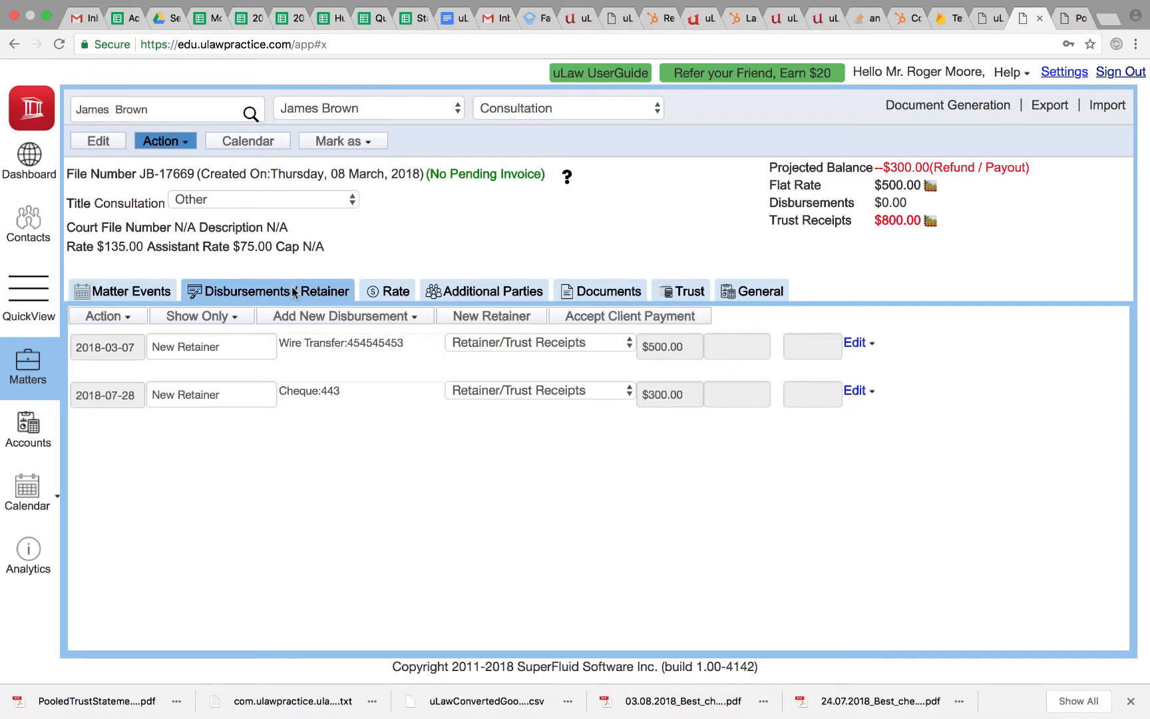
left_click(865, 391)
left_click(869, 418)
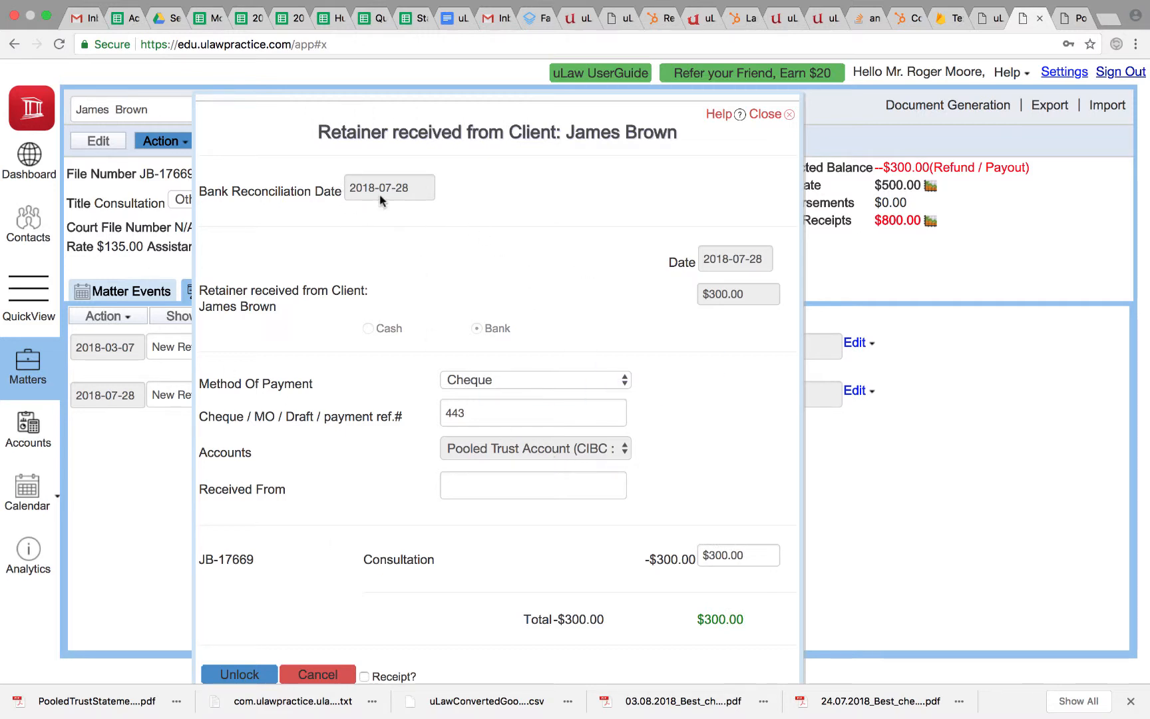
- Close the retainer details without changes, and enable the Admin and Recon-Admin modes for the accounts
left_click(317, 674)
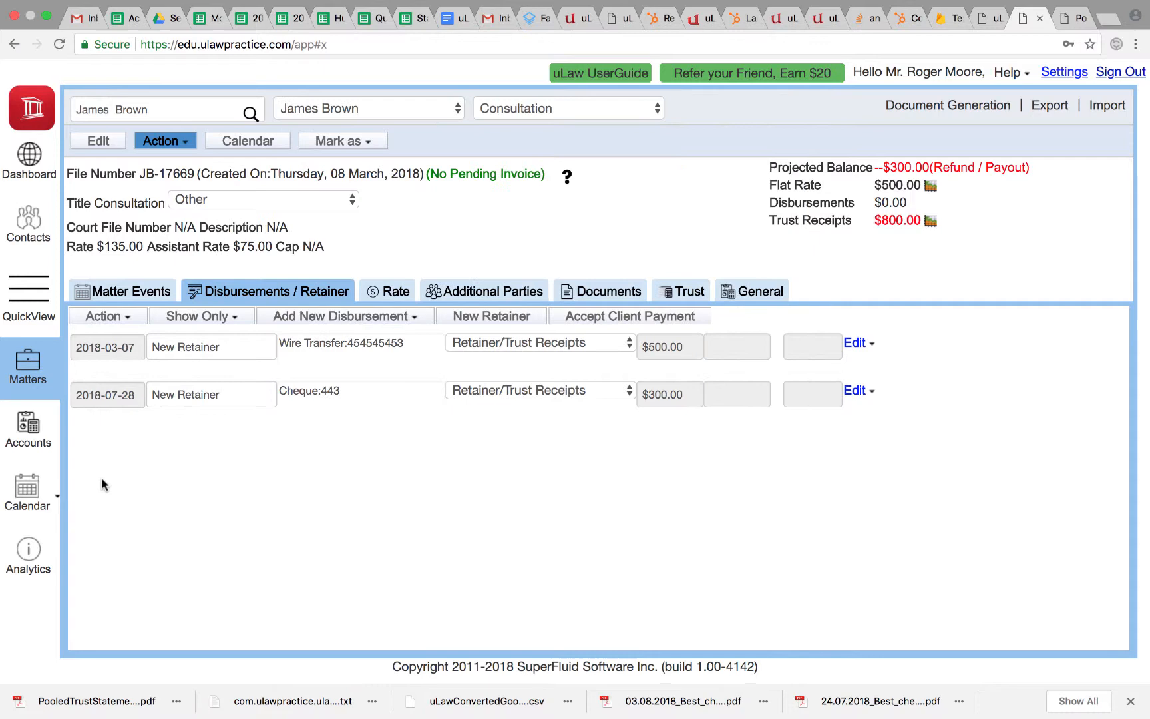
left_click(28, 440)
left_click(116, 137)
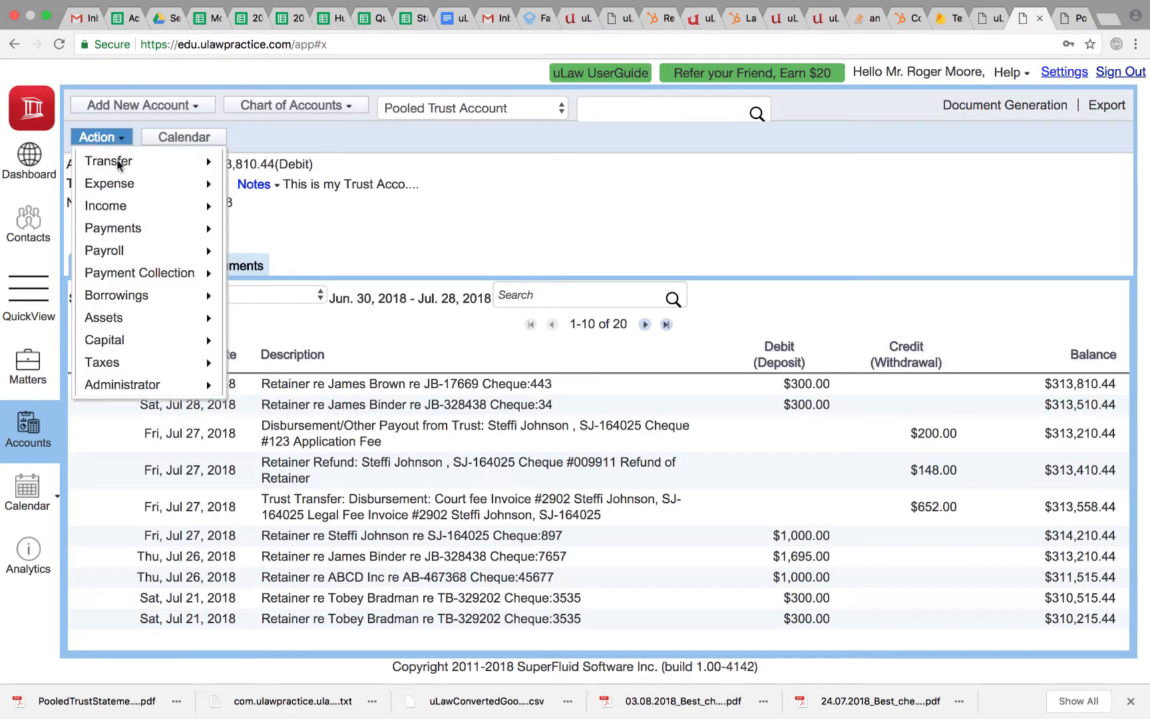
mouse_move(148, 393)
left_click(299, 386)
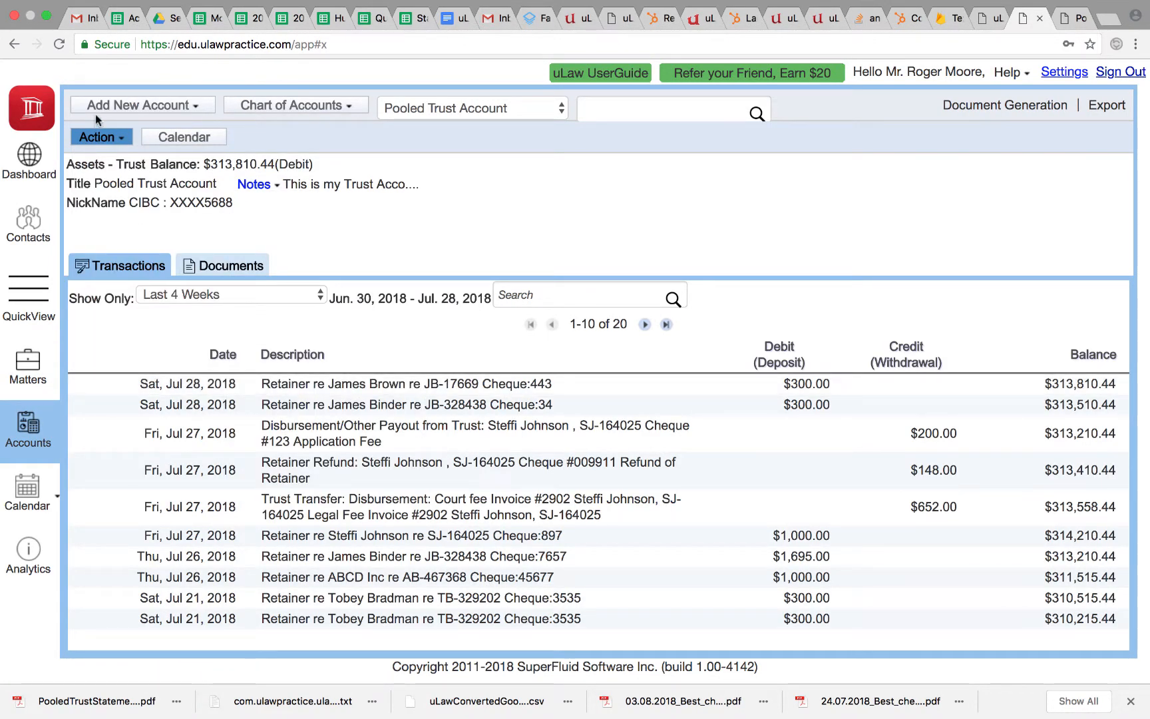
left_click(98, 138)
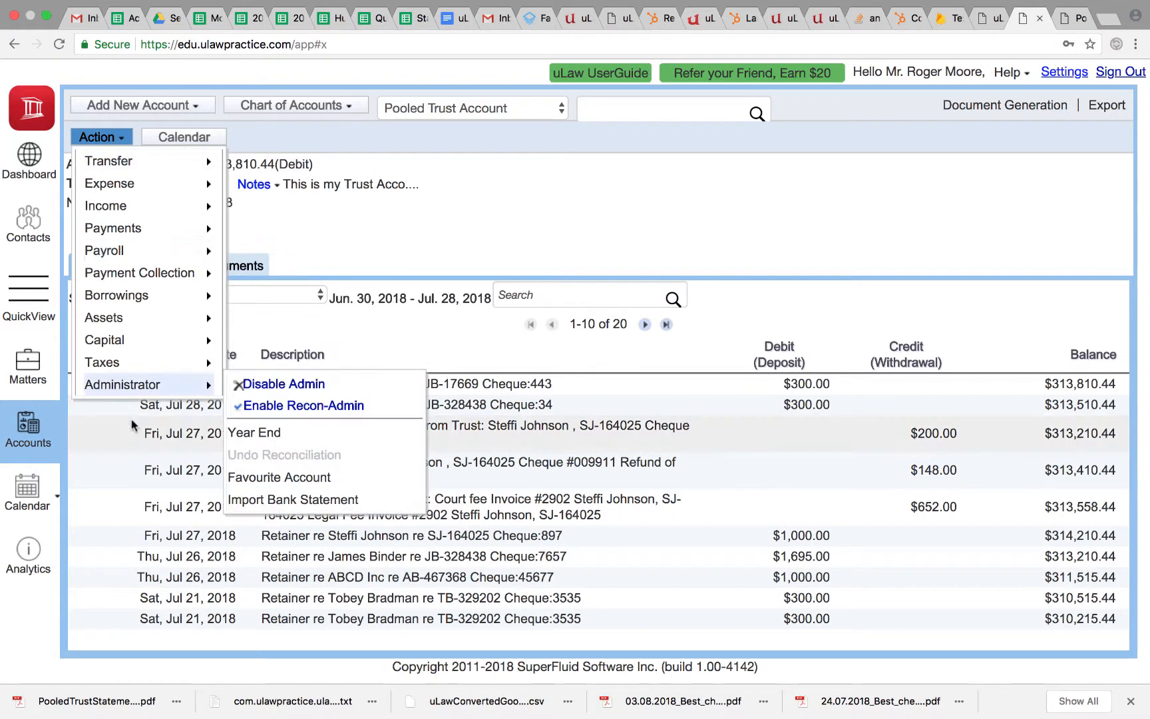
right_click(300, 406)
left_click(275, 406)
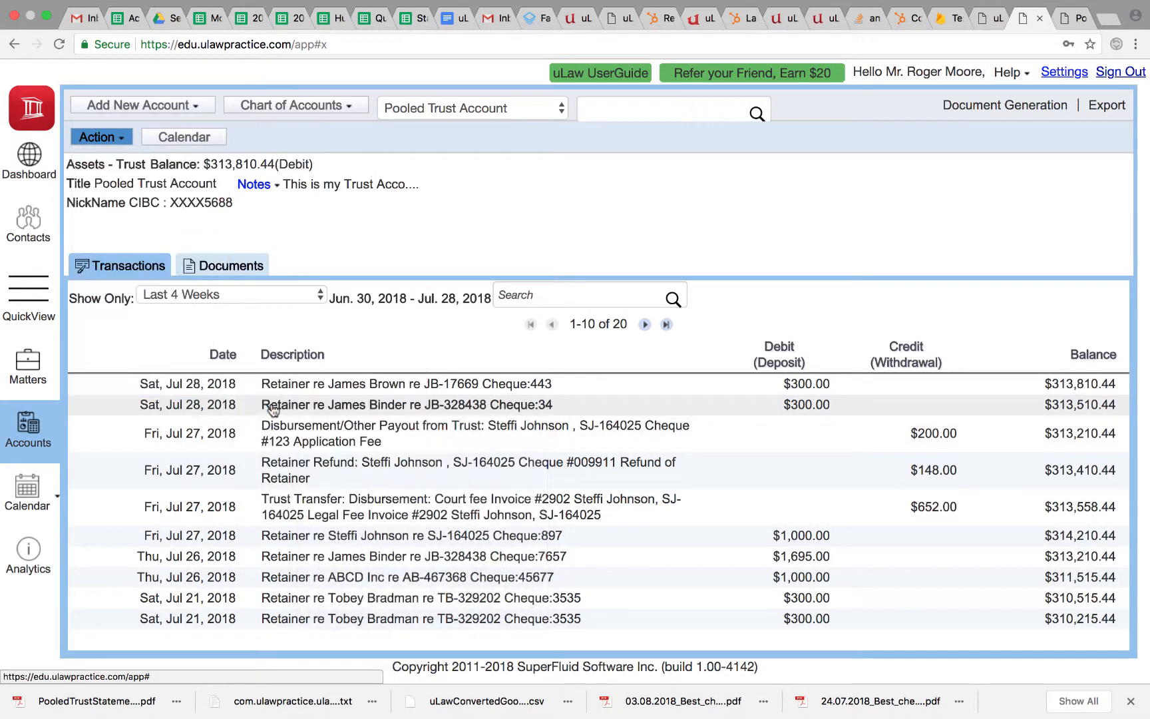
- Reopen the $300.00 retainer dated 2018-07-28 in the client's matter, check its bank reconciliation options, and close it without changes
right_click(17, 376)
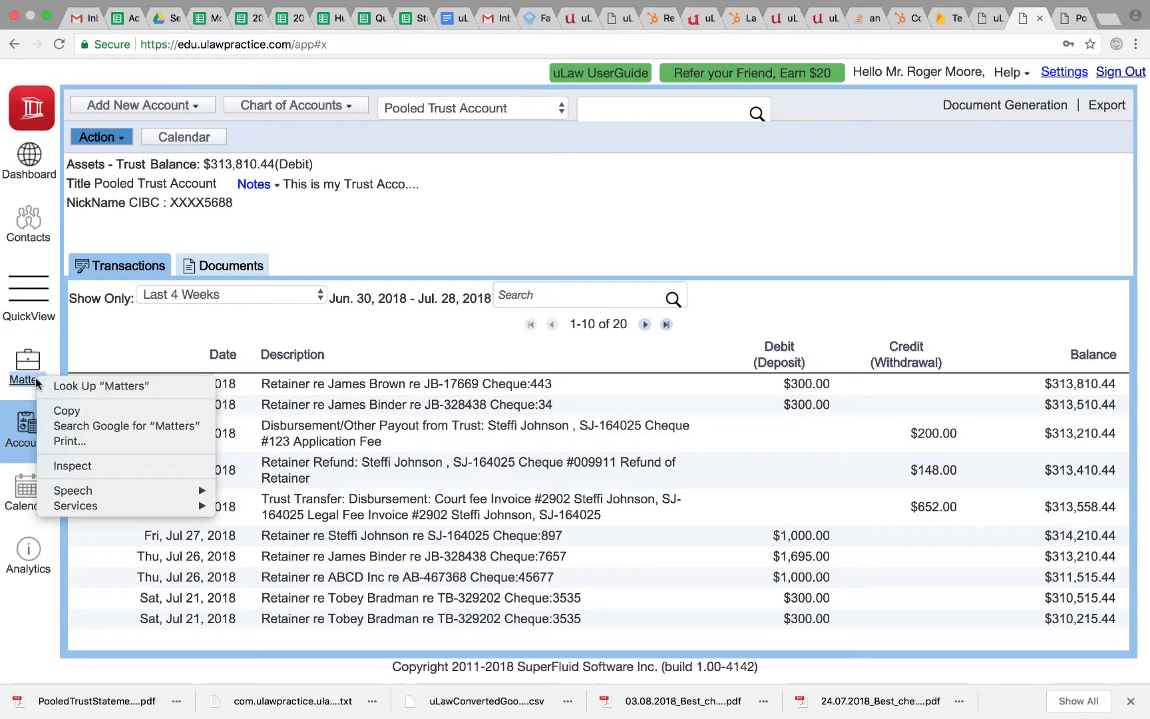
left_click(16, 376)
left_click(23, 376)
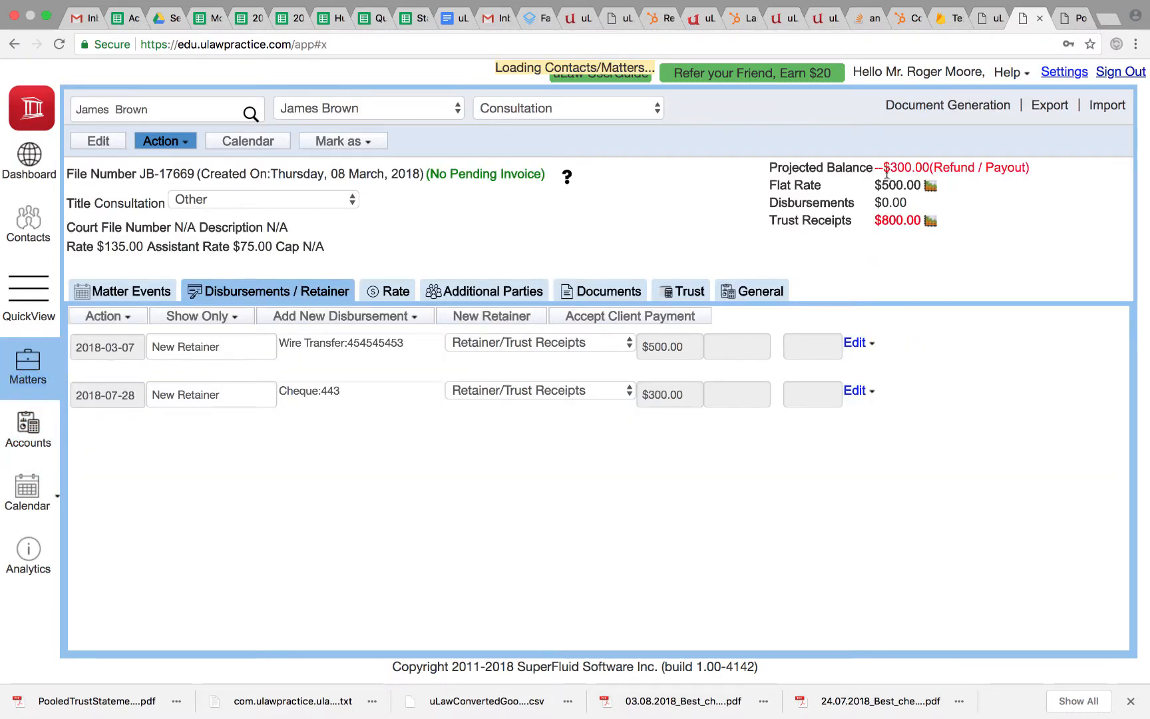
left_click(865, 391)
left_click(862, 415)
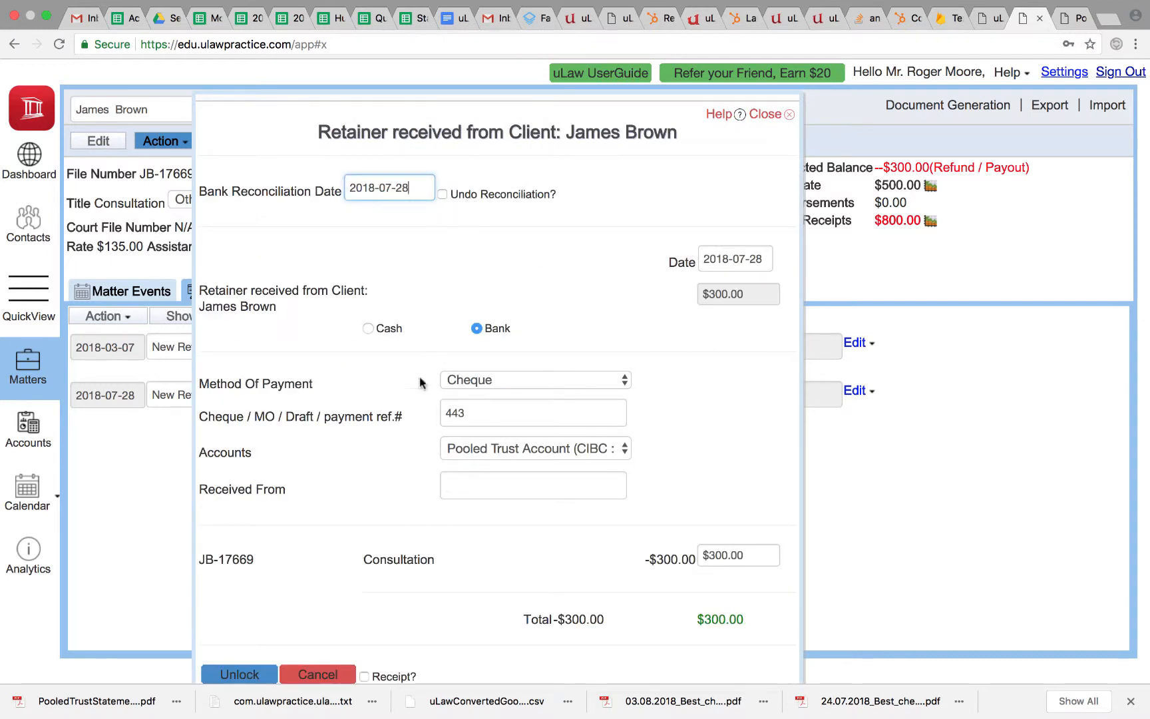
left_click(318, 674)
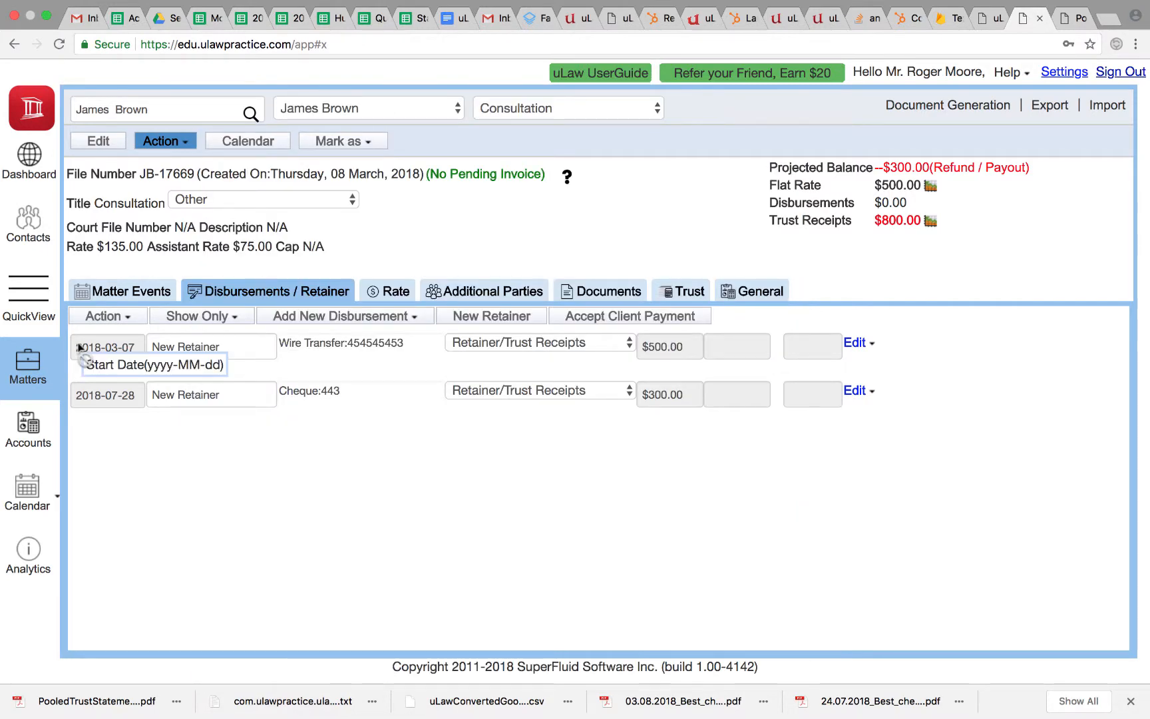
- Check the uncleared transactions in the trust reconciliation form for the Pooled Trust Account, and close the form
left_click(29, 426)
left_click(1044, 118)
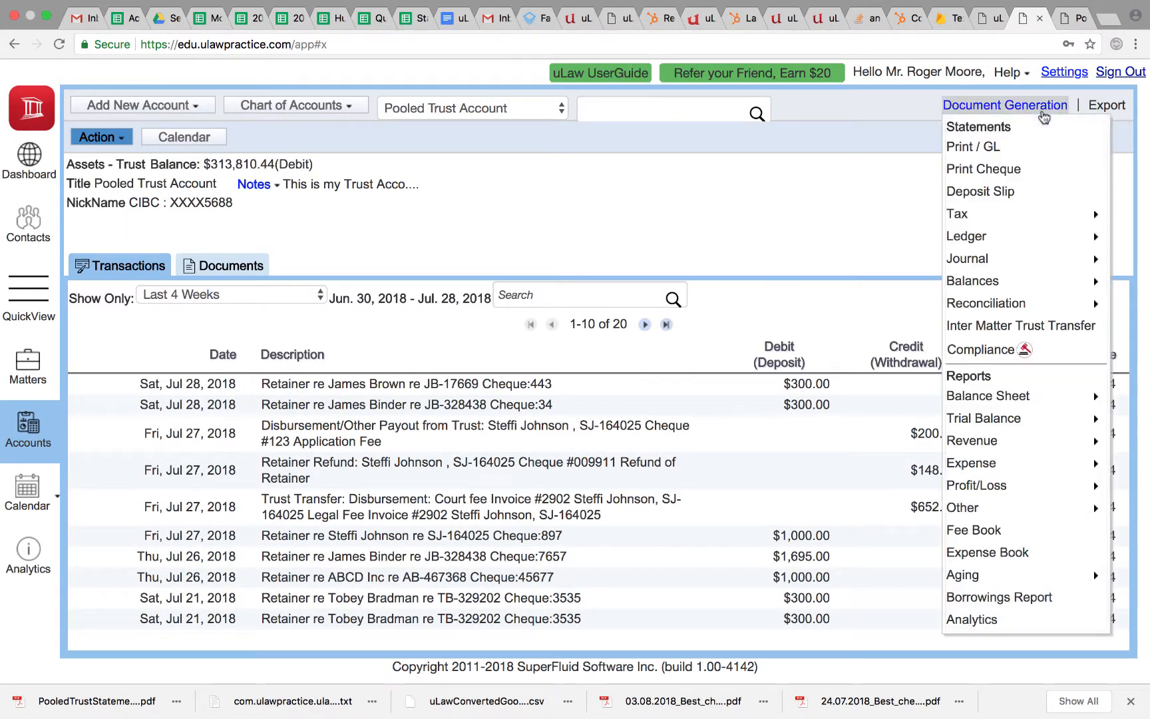
mouse_move(999, 303)
left_click(887, 346)
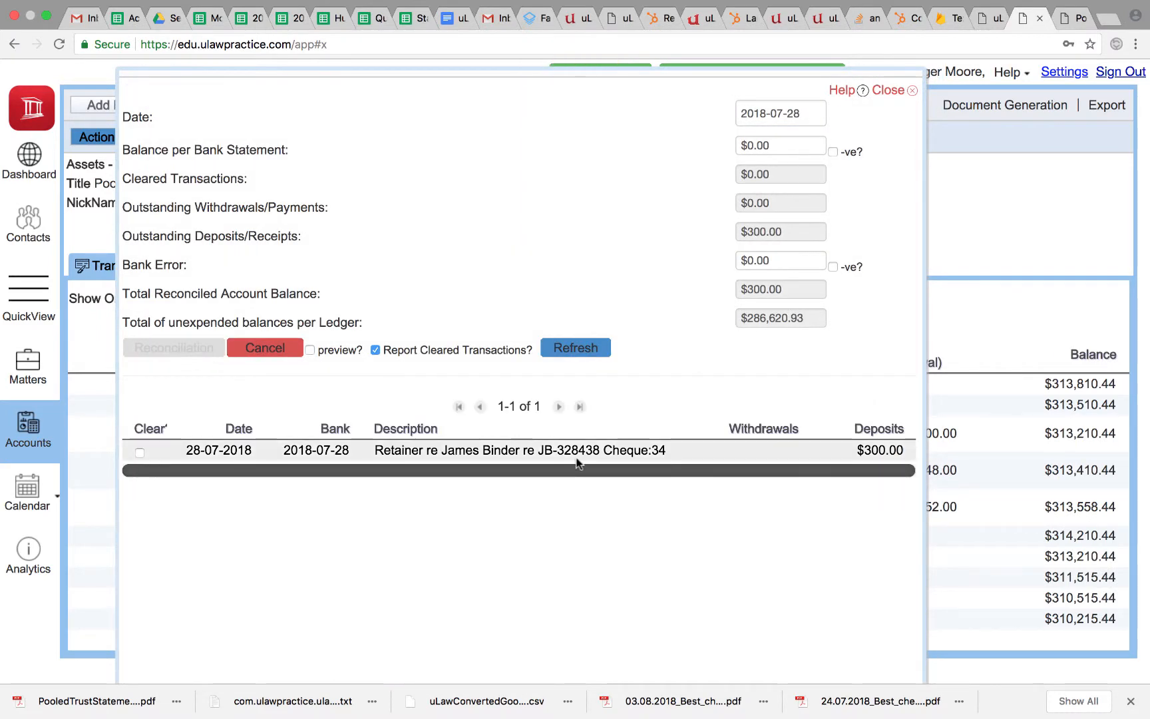
left_click(892, 89)
- Undo the bank reconciliation of the $300.00 retainer paid by cheque 443 in the client's matter, and save the entry
left_click(179, 389)
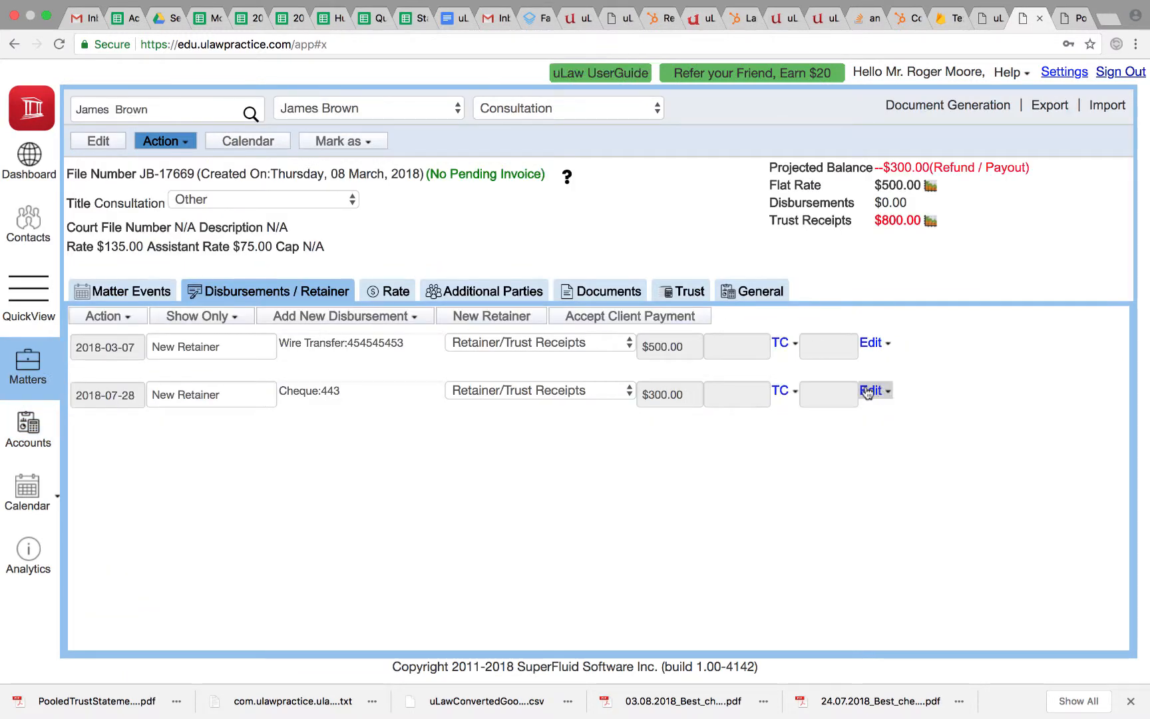
left_click(864, 391)
left_click(864, 419)
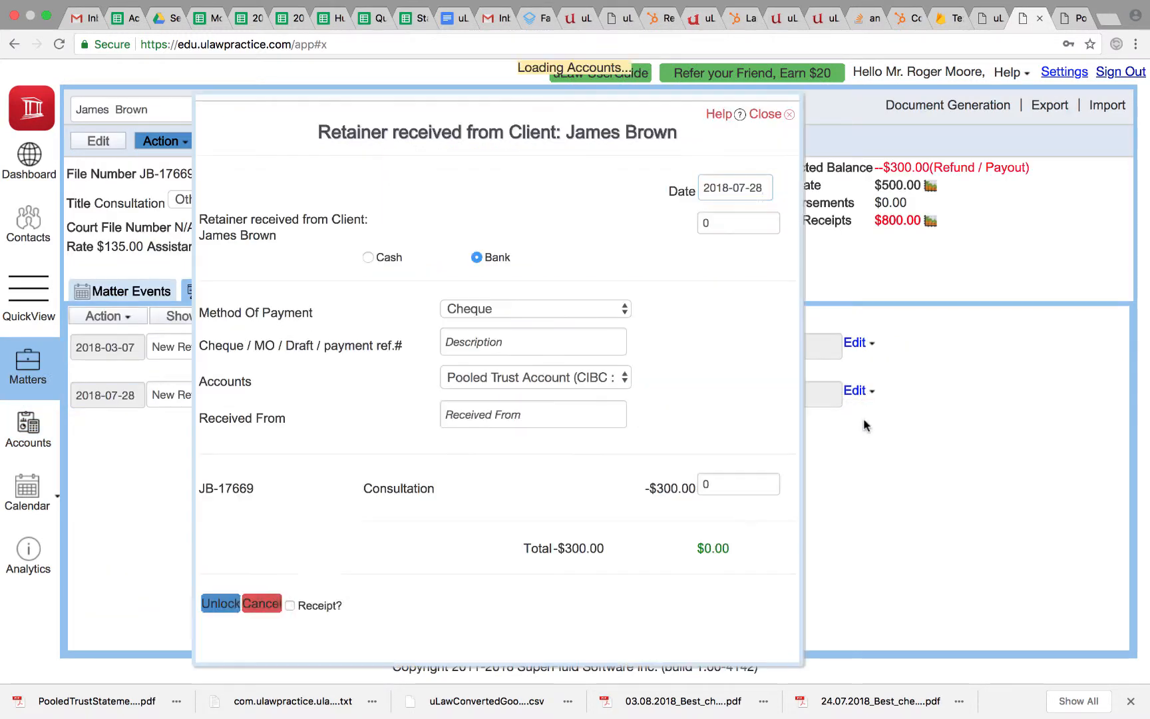
left_click(443, 195)
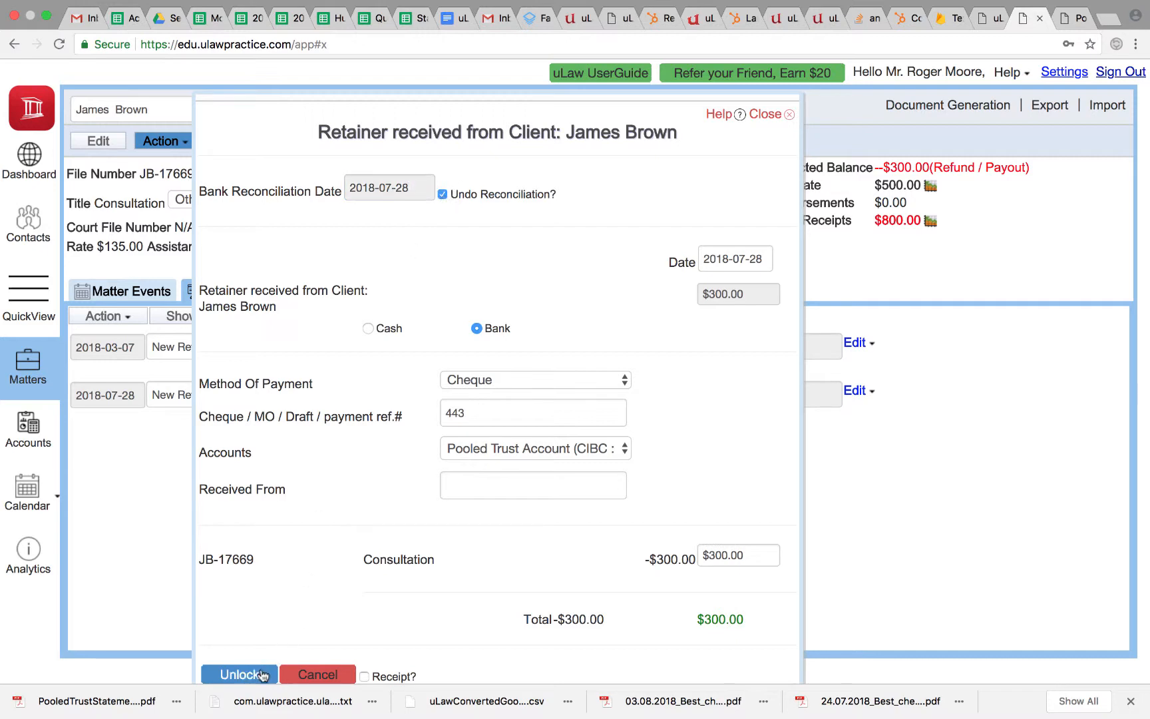
left_click(238, 674)
left_click(415, 324)
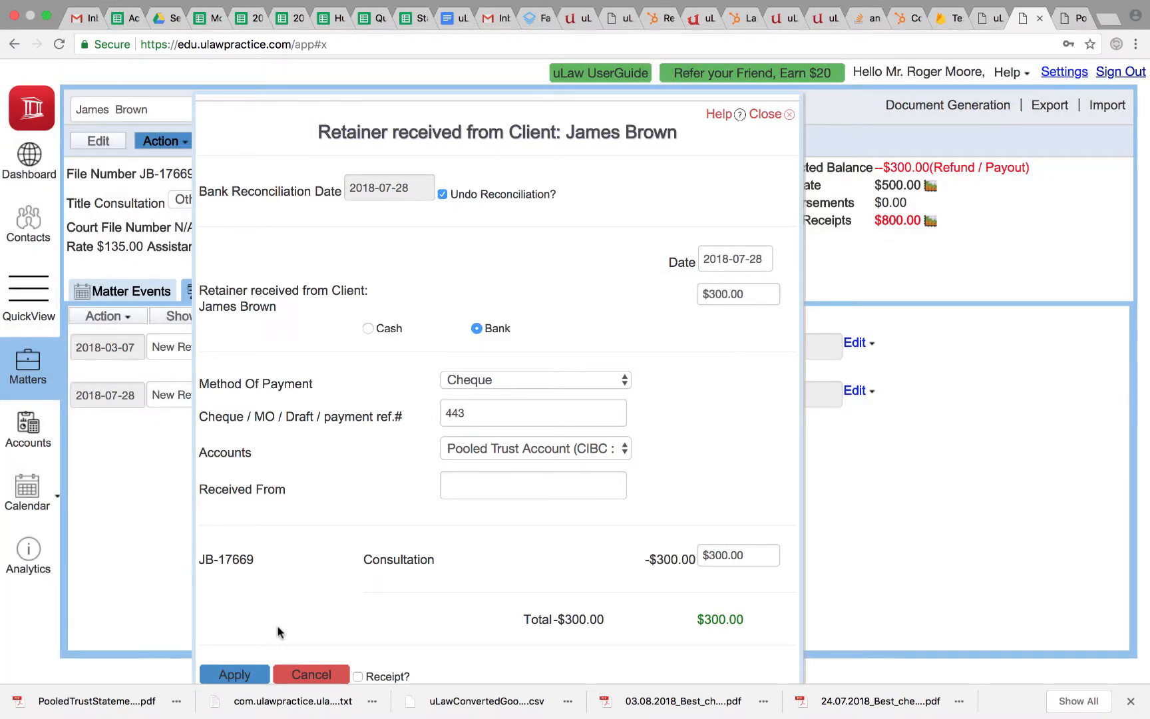
left_click(245, 675)
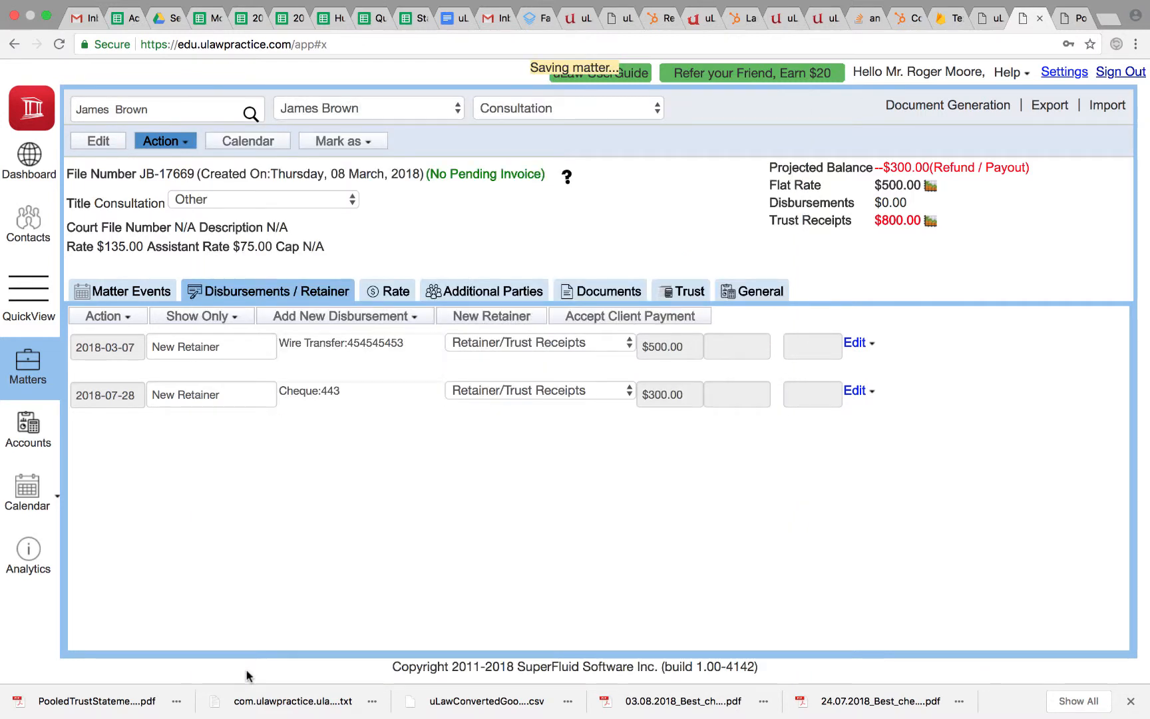
- Return to the Pooled Trust Account and disable the Recon-Admin and Admin modes
left_click(27, 429)
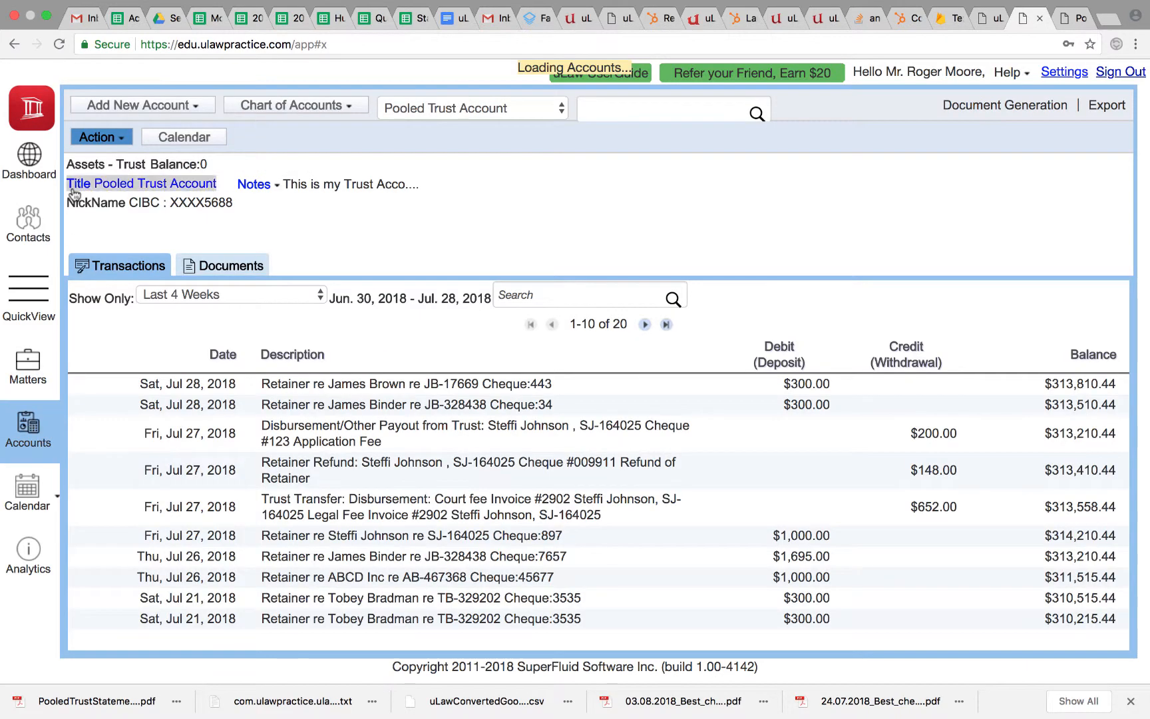
left_click(110, 137)
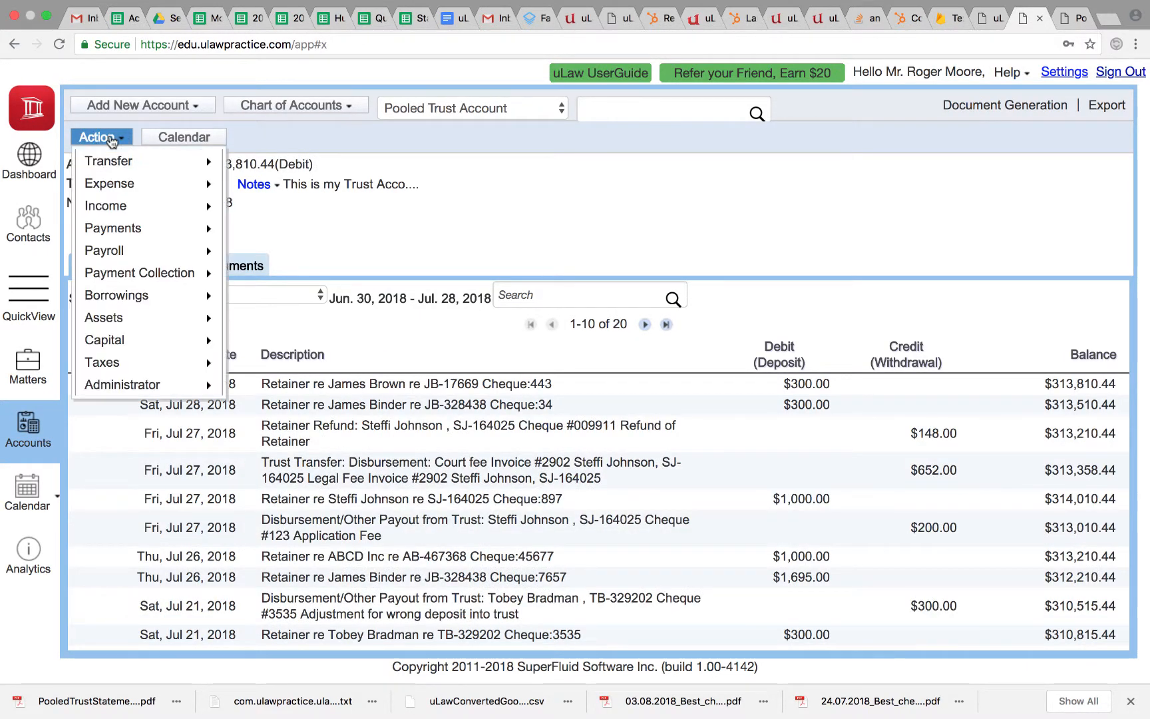
mouse_move(200, 385)
left_click(256, 407)
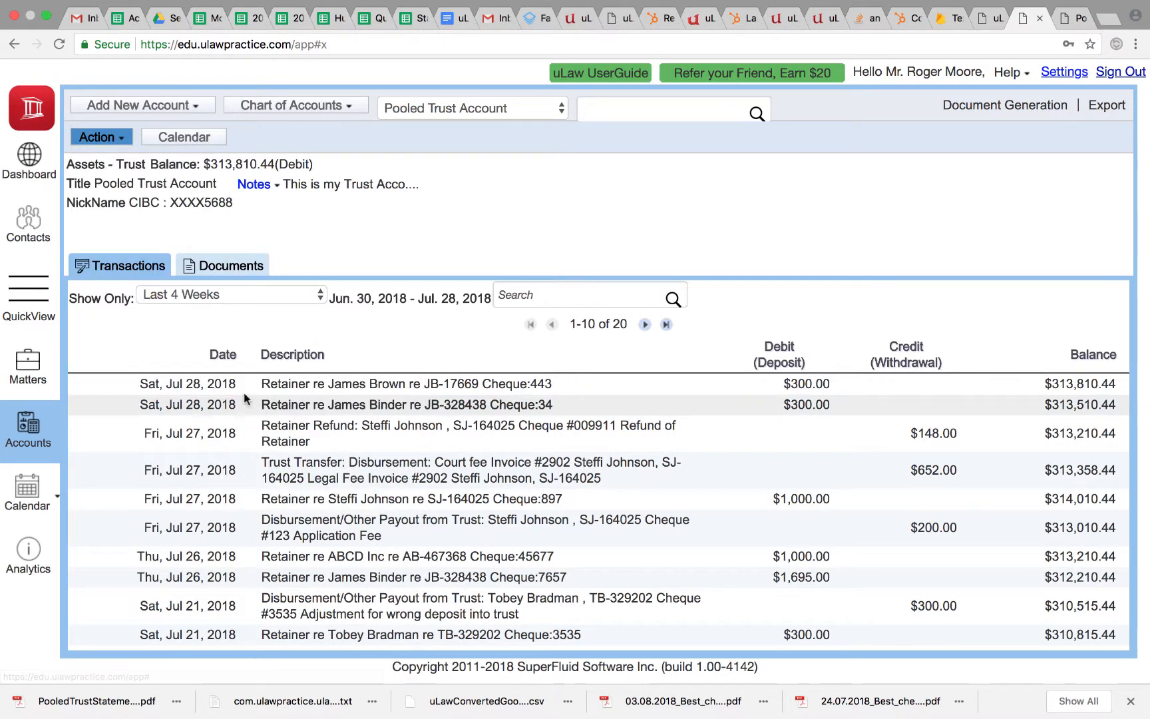
left_click(120, 138)
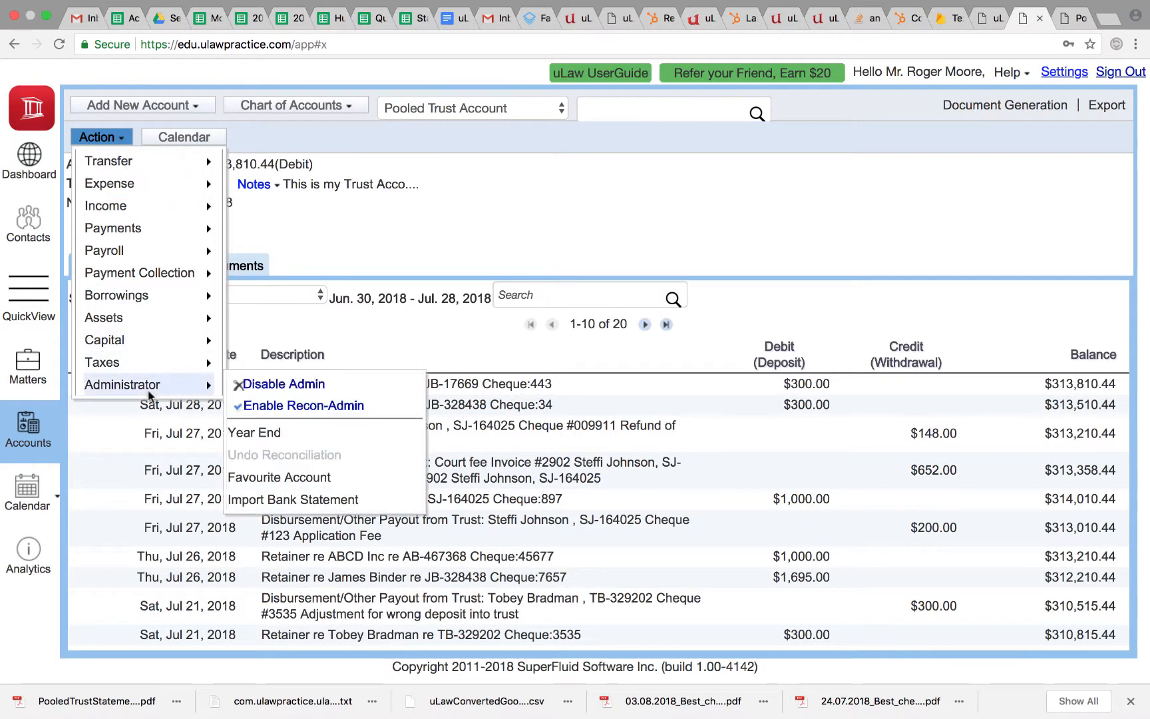
left_click(266, 384)
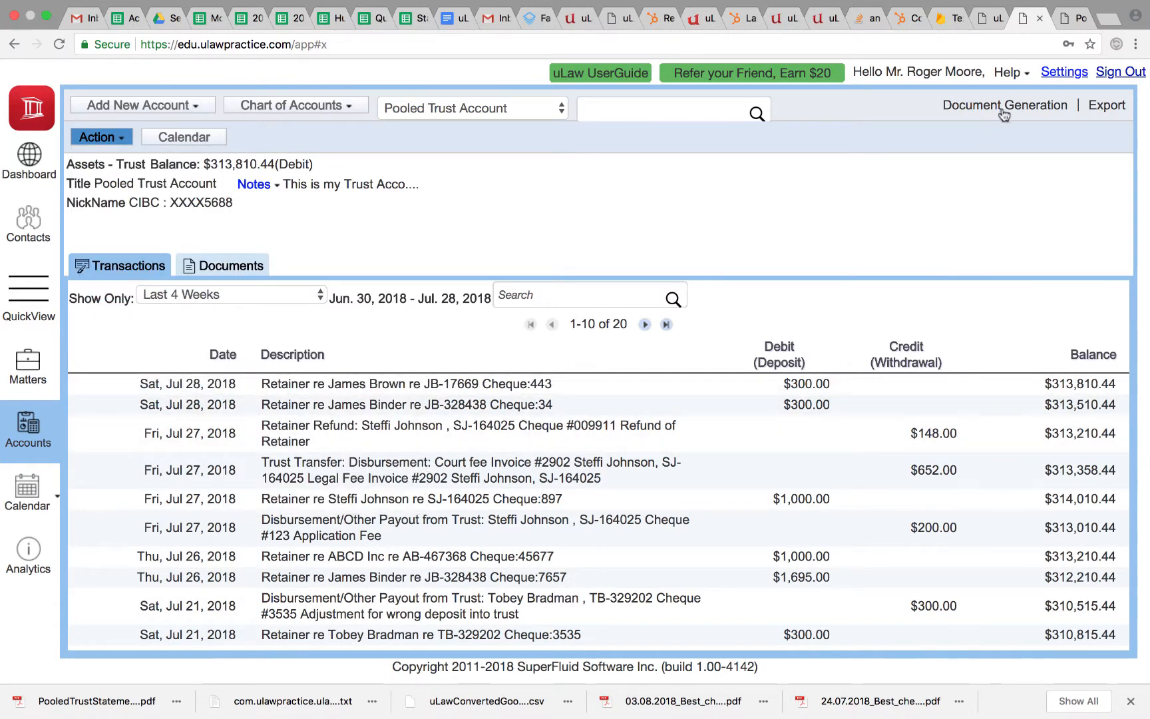
- Open a trust reconciliation for the Pooled Trust Account and mark the $300.00 retainer of cheque 34 as cleared
left_click(1026, 104)
mouse_move(1035, 301)
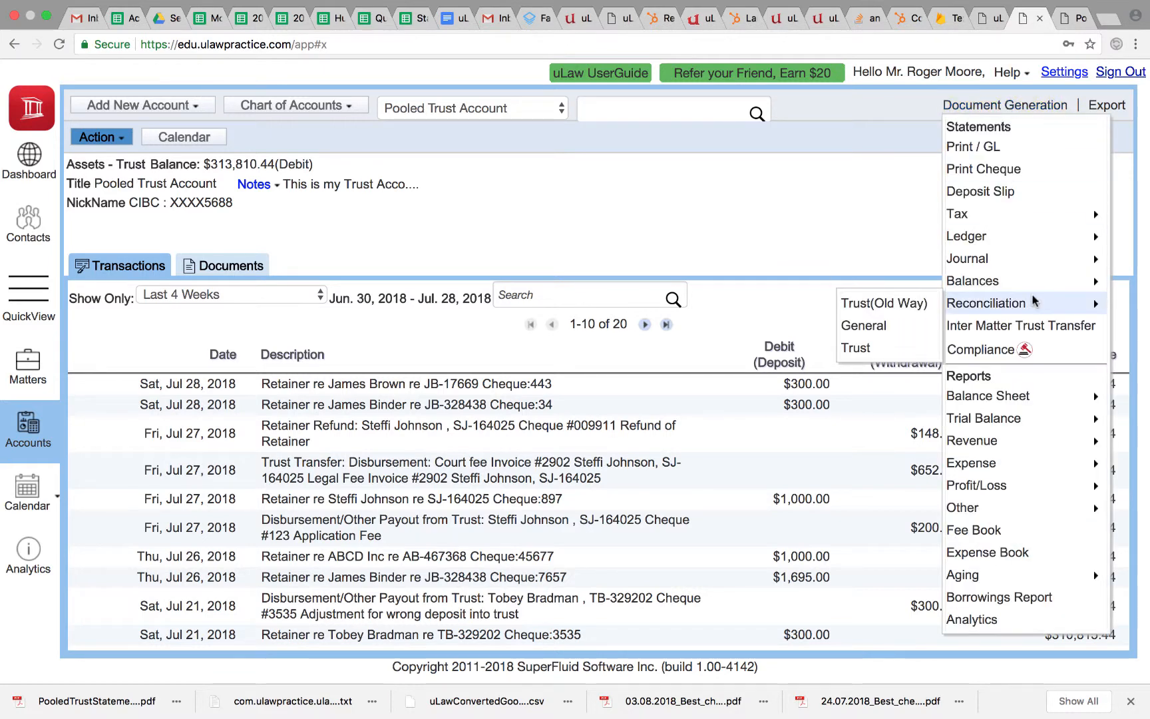
left_click(868, 346)
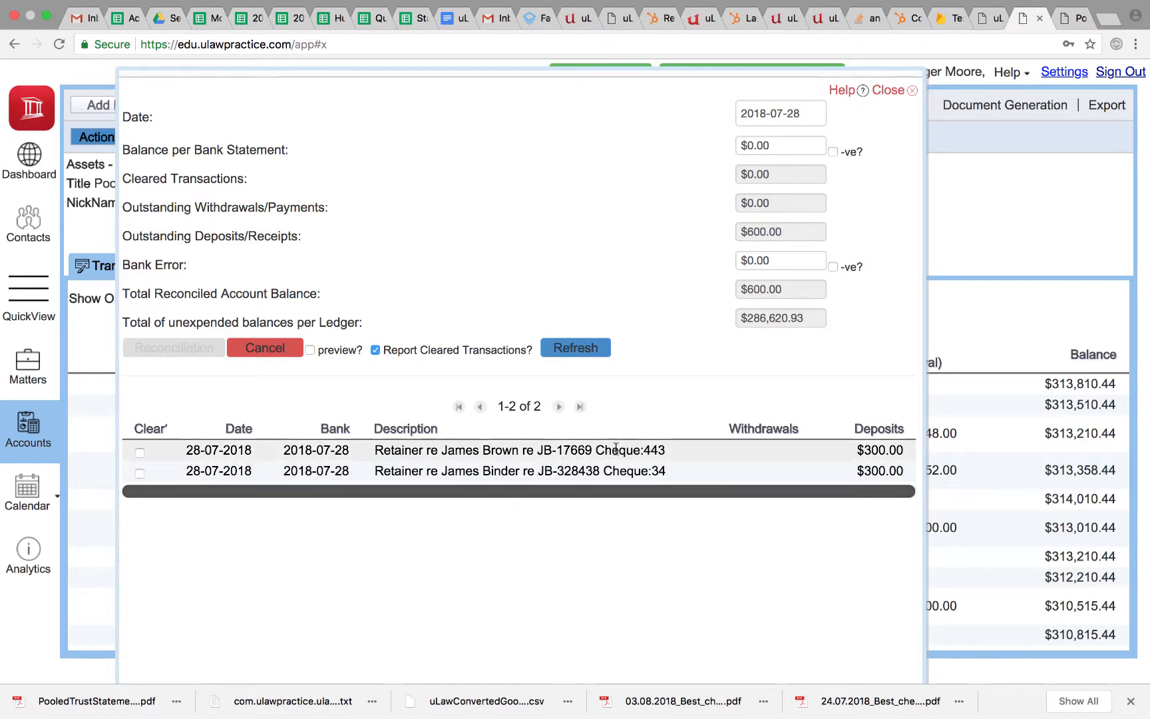
left_click(140, 474)
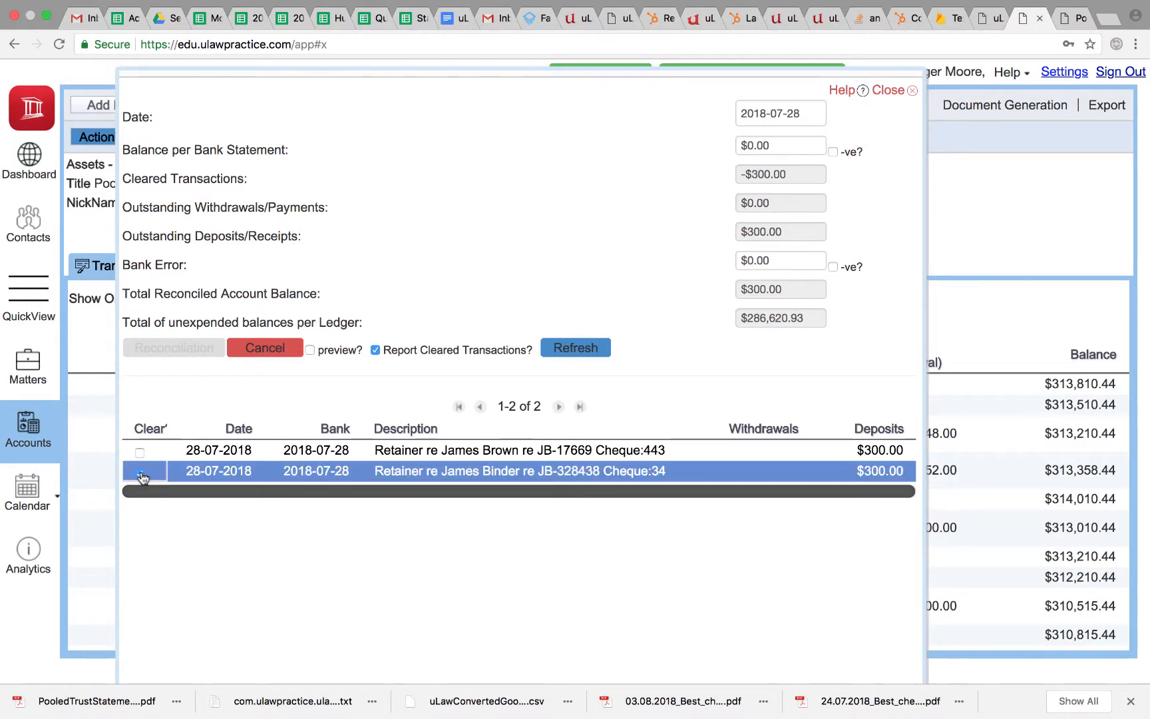
- Set the balance per bank statement to $286,320.93 and run the reconciliation
left_click(753, 147)
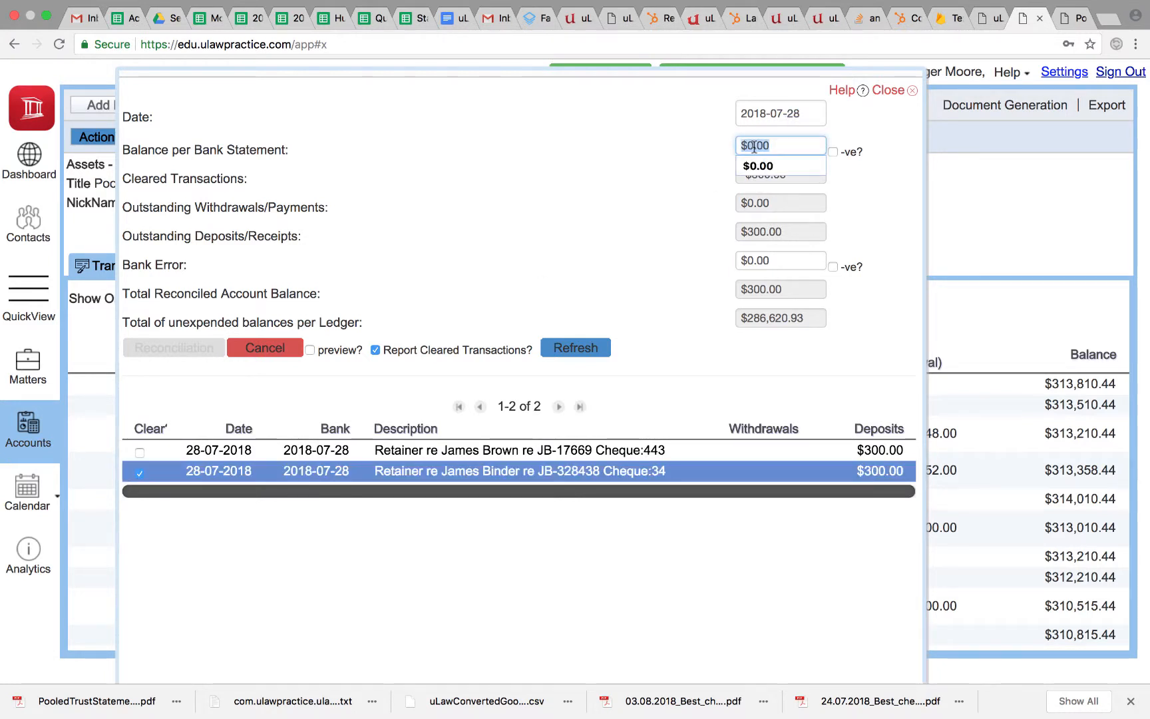
type("286320")
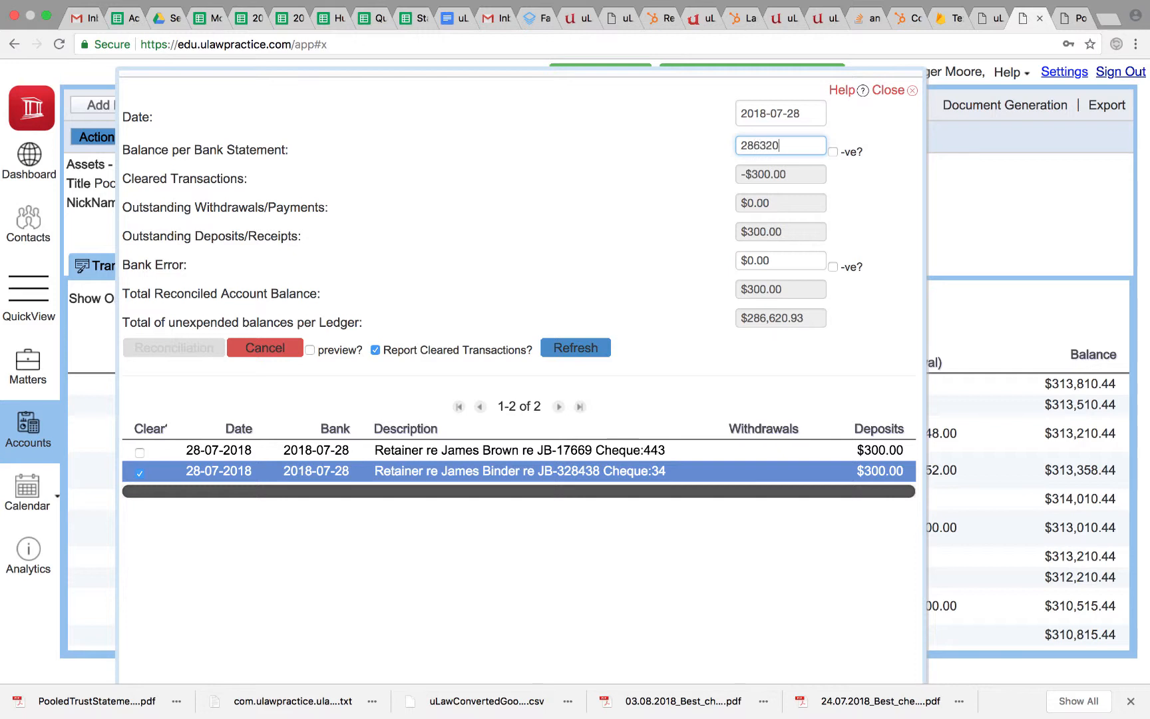
type("86,320.93")
left_click(543, 183)
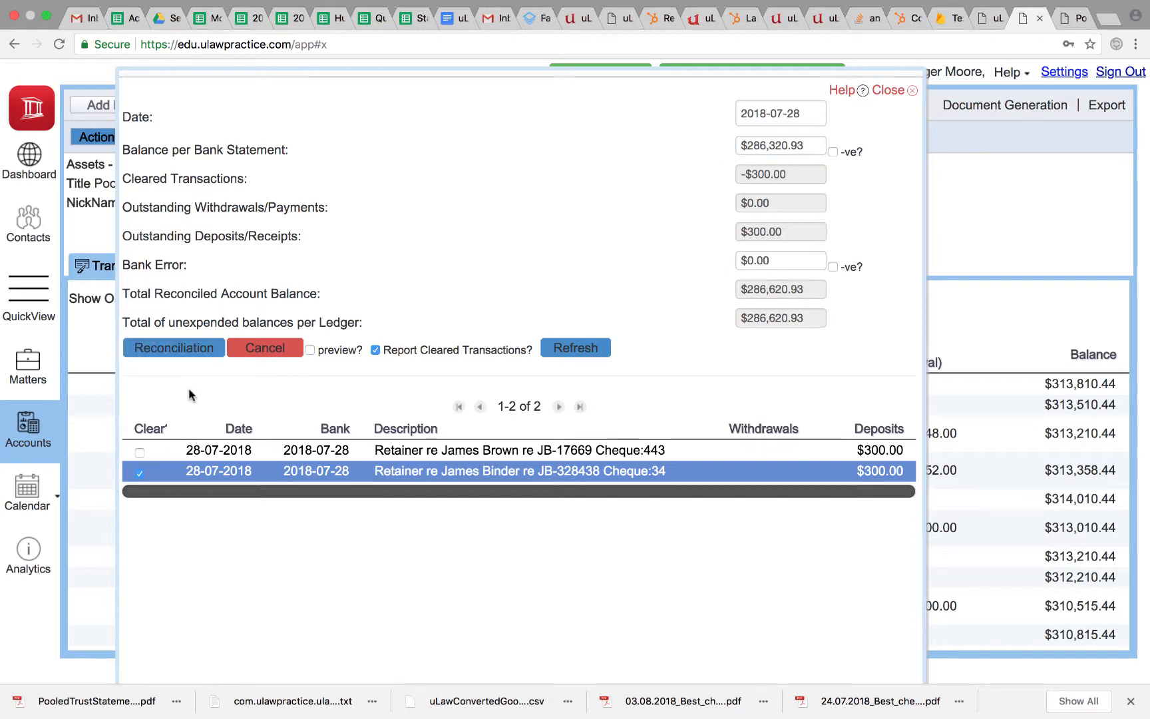
left_click(174, 348)
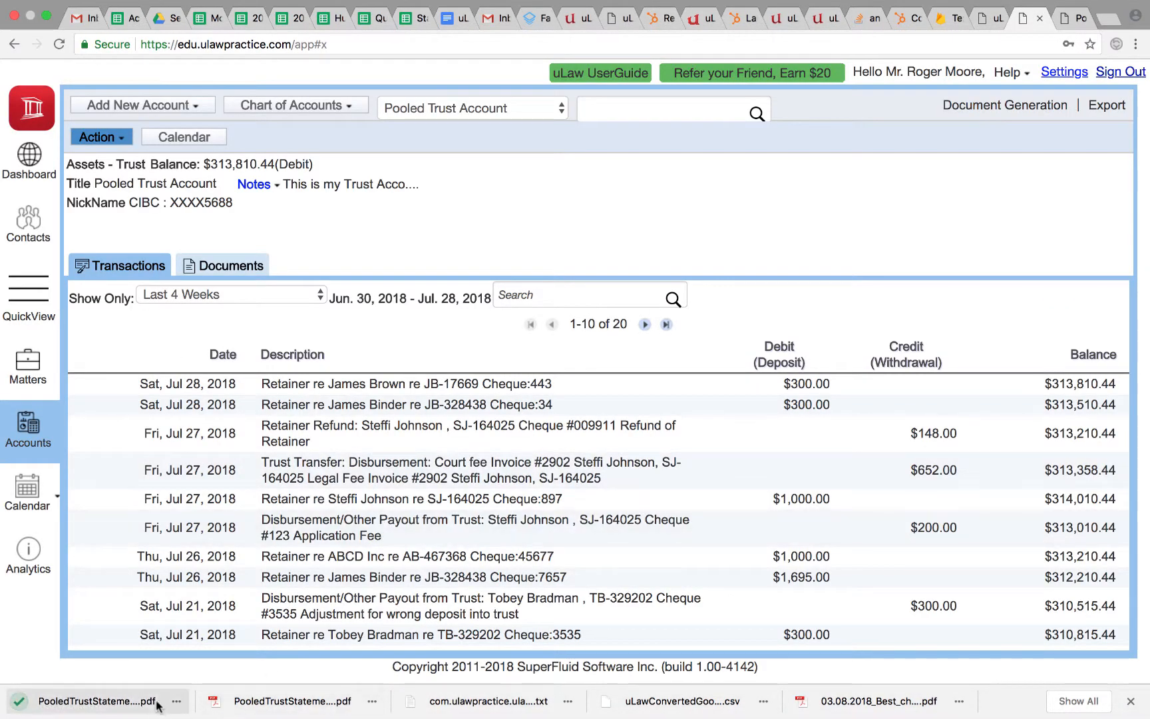
- Review the cleared and outstanding deposits in the new reconciliation statement, compare it with the earlier statement, and return to the Pooled Trust Account
left_click(97, 701)
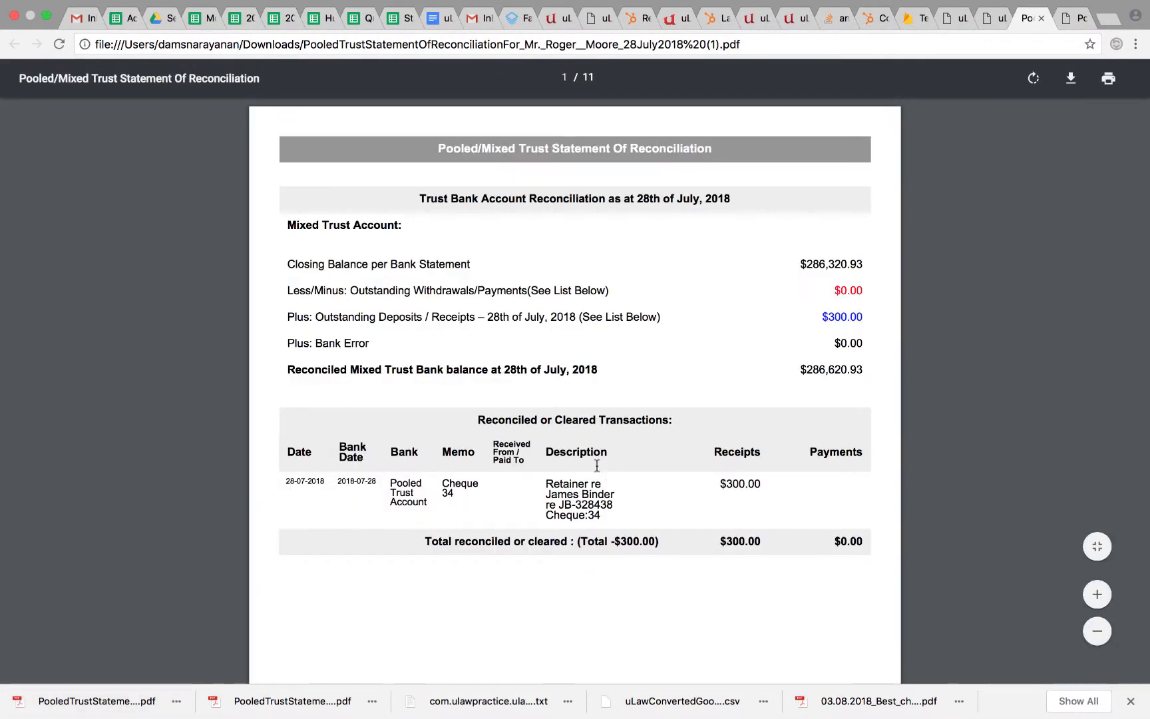
scroll(598, 467, "down", 2)
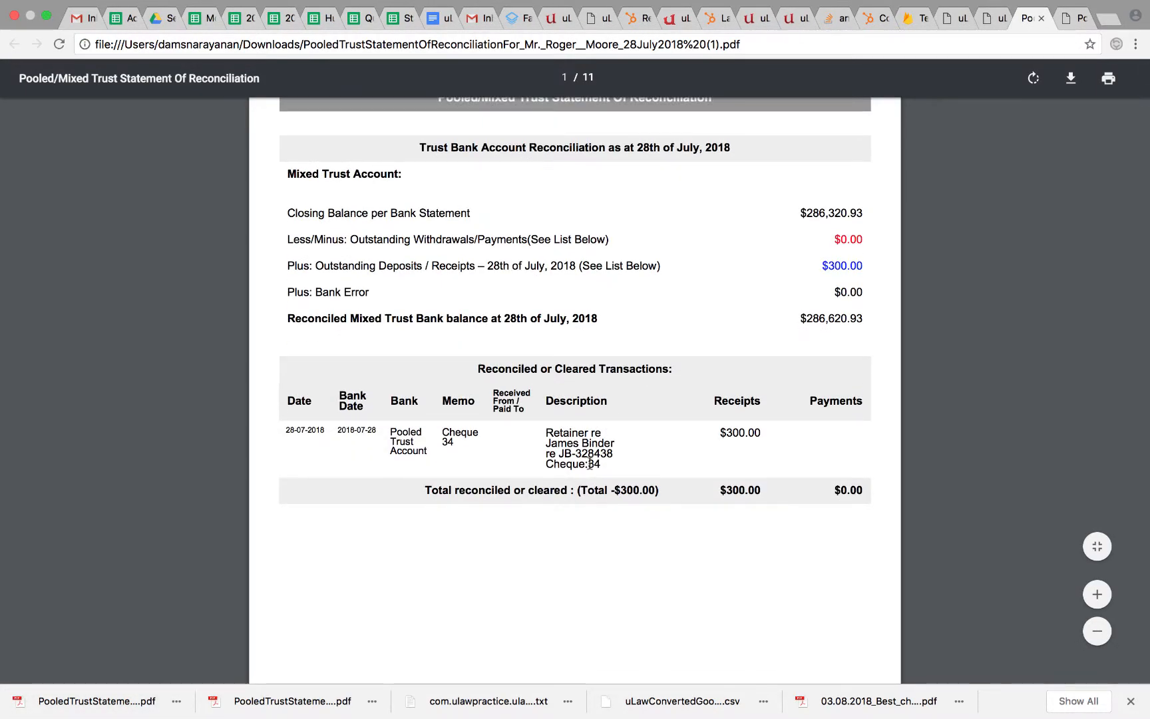
scroll(590, 464, "down", 10)
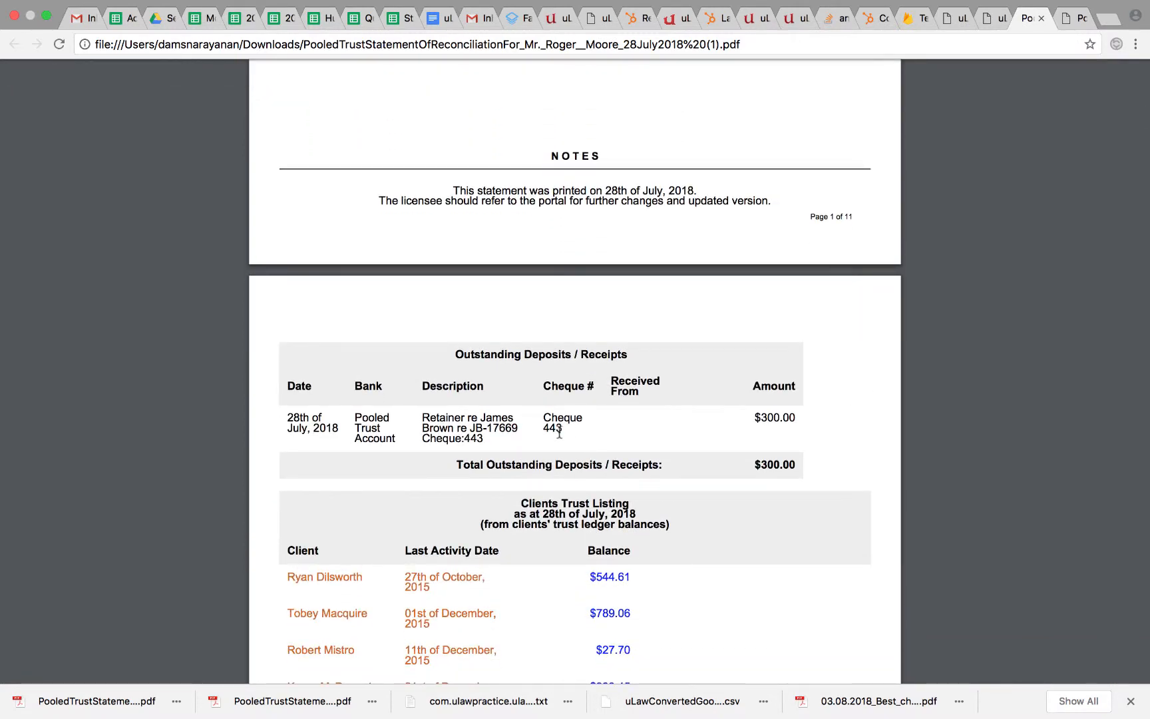
left_click(1073, 19)
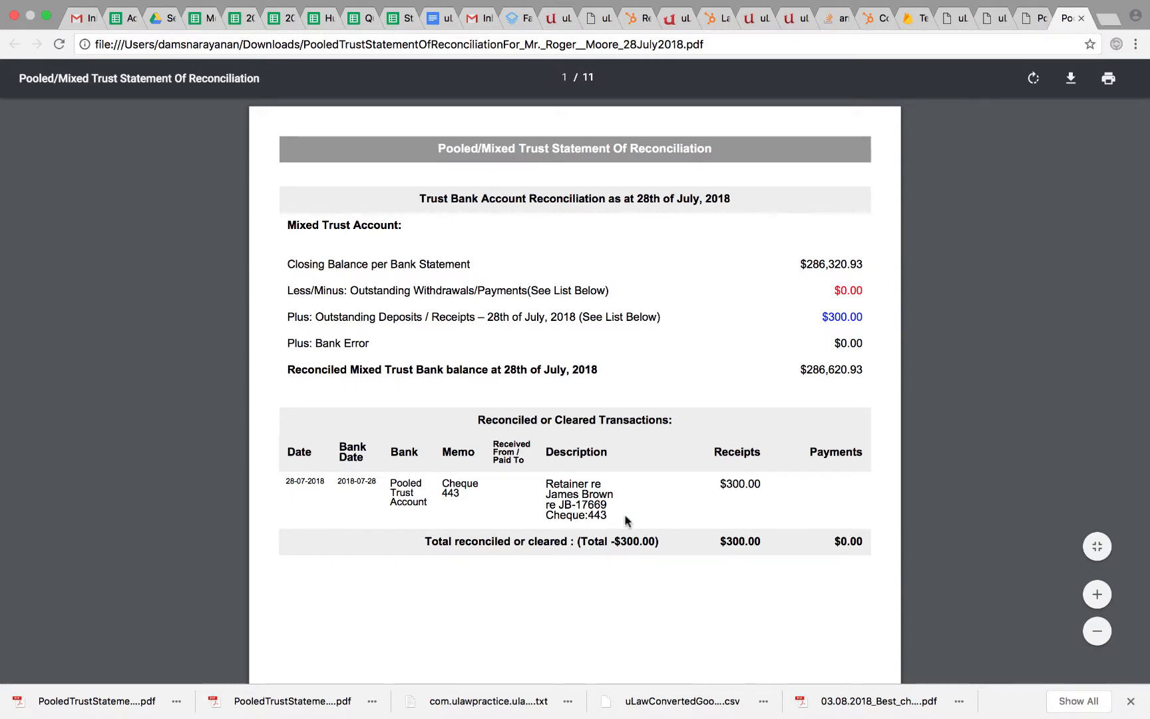
left_click(993, 20)
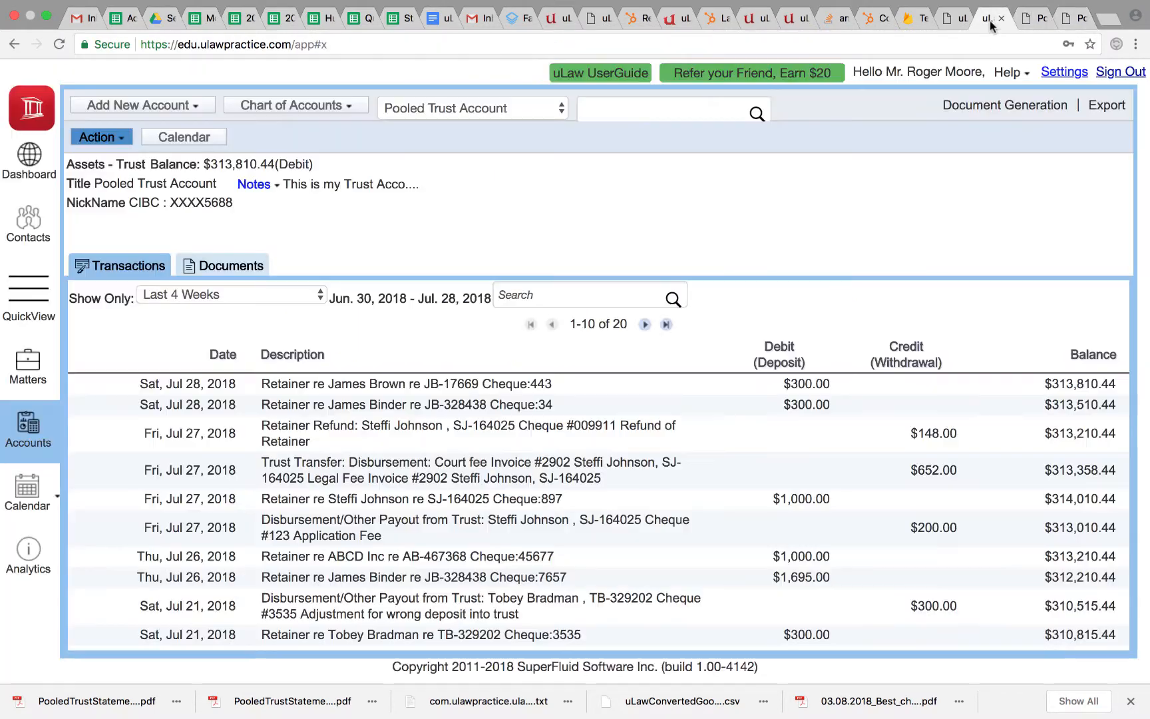
- Check the administrator options of the Pooled Trust Account, inspect the $300.00 retainer of cheque 443 in its client matter, and close it
left_click(100, 136)
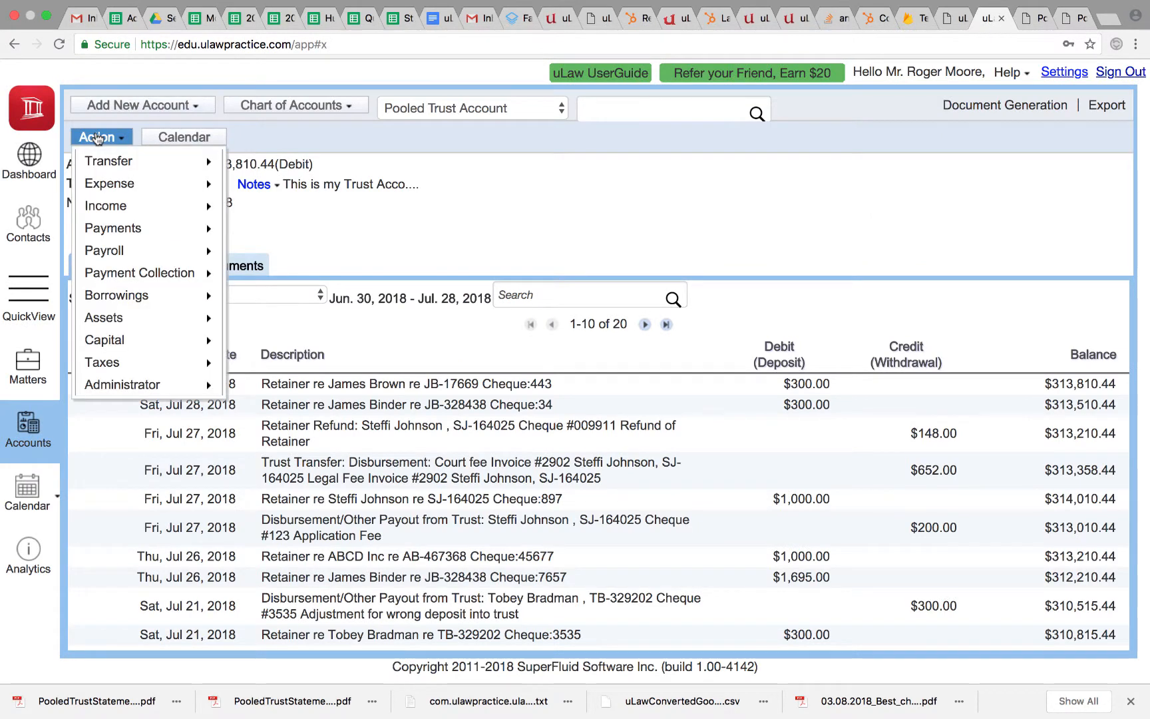
mouse_move(147, 384)
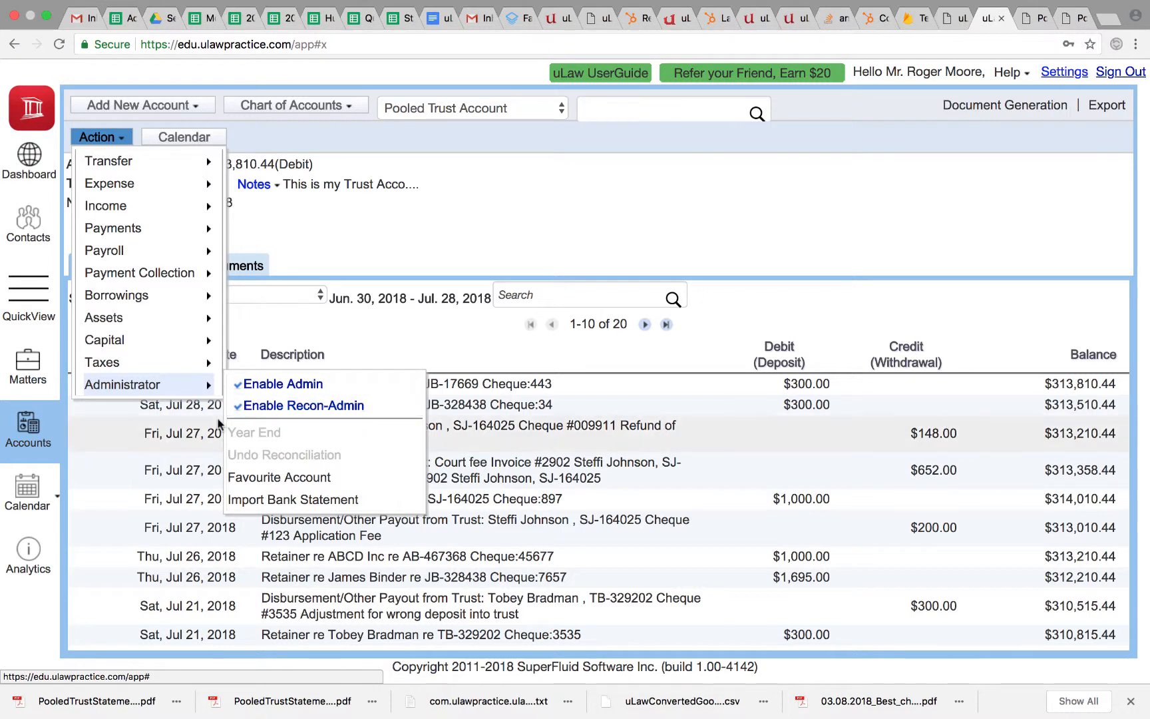
left_click(26, 371)
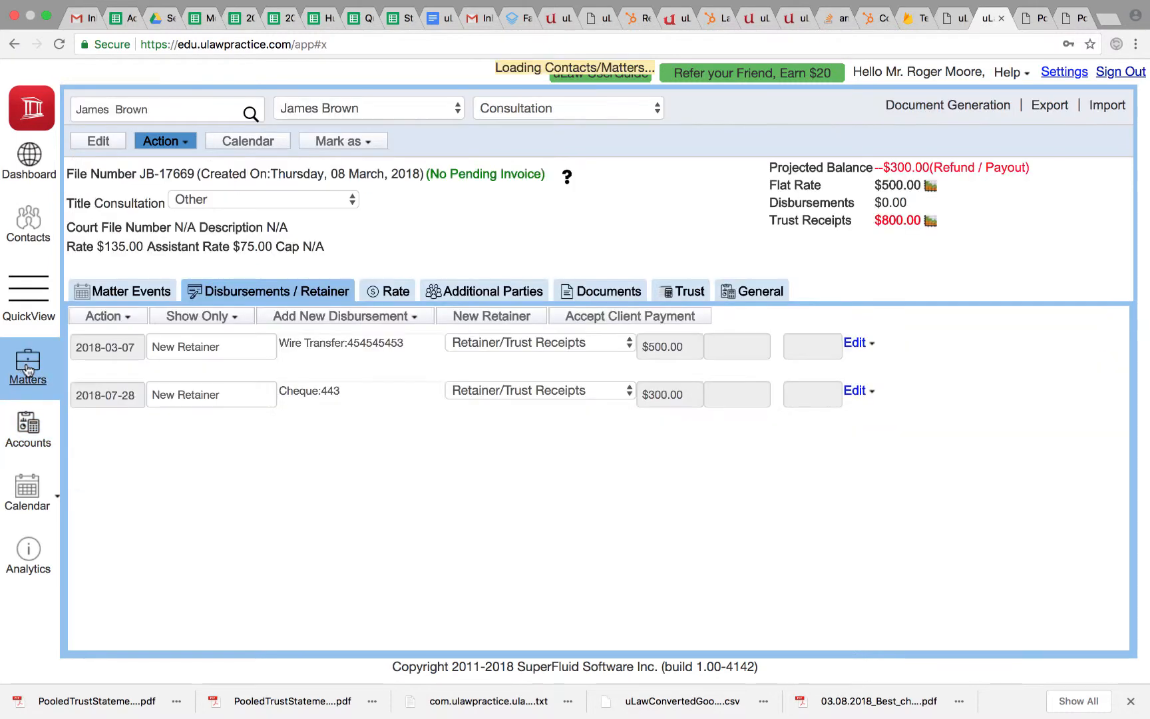
left_click(867, 393)
left_click(860, 412)
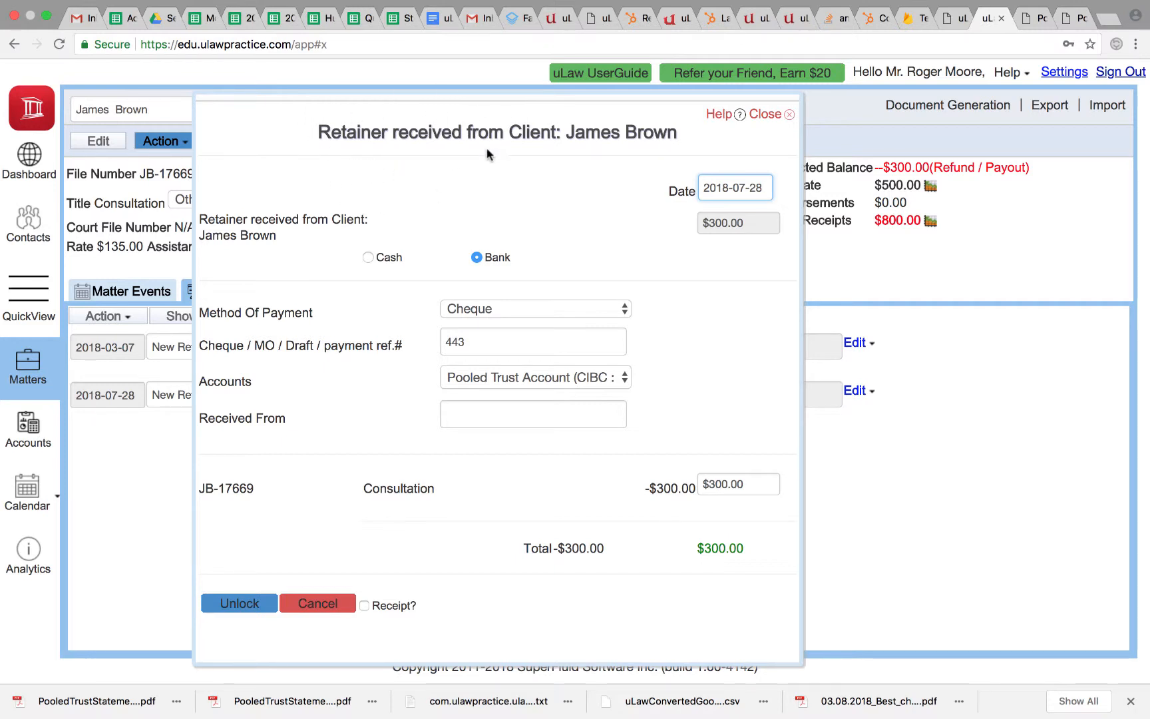
left_click(765, 114)
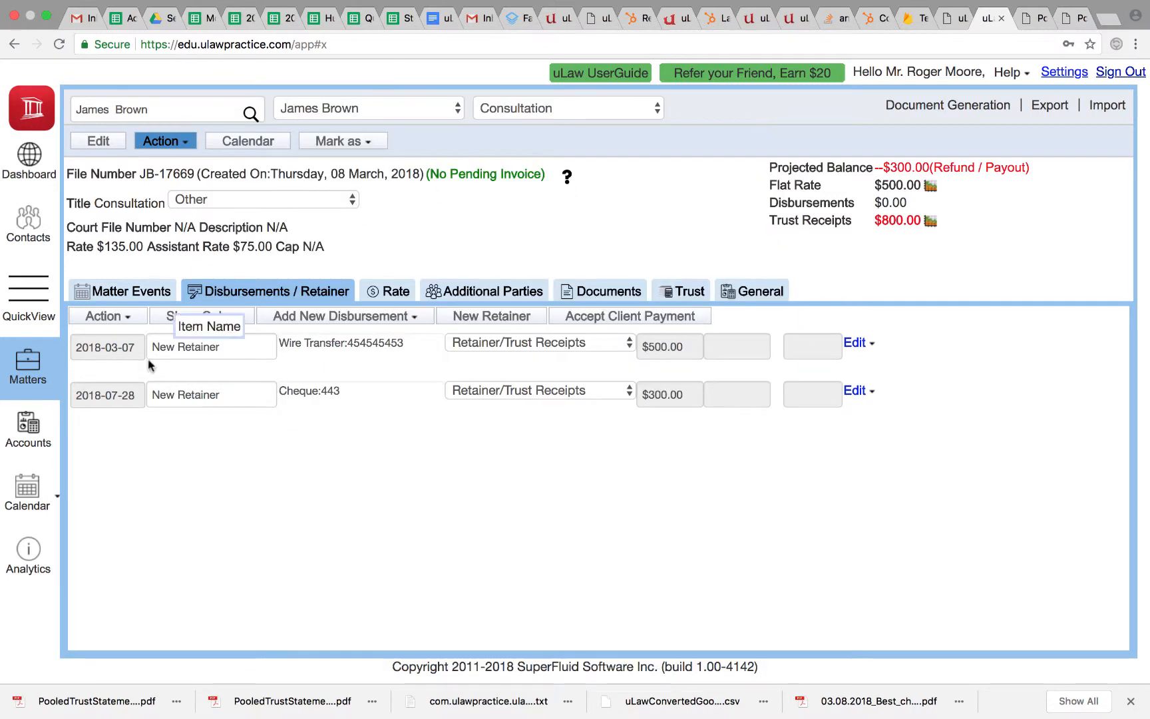
- Find the other client's matter by surname, inspect the bank reconciliation date of the $300.00 retainer of cheque 34, and close the retainer
triple_click(137, 107)
type("binder")
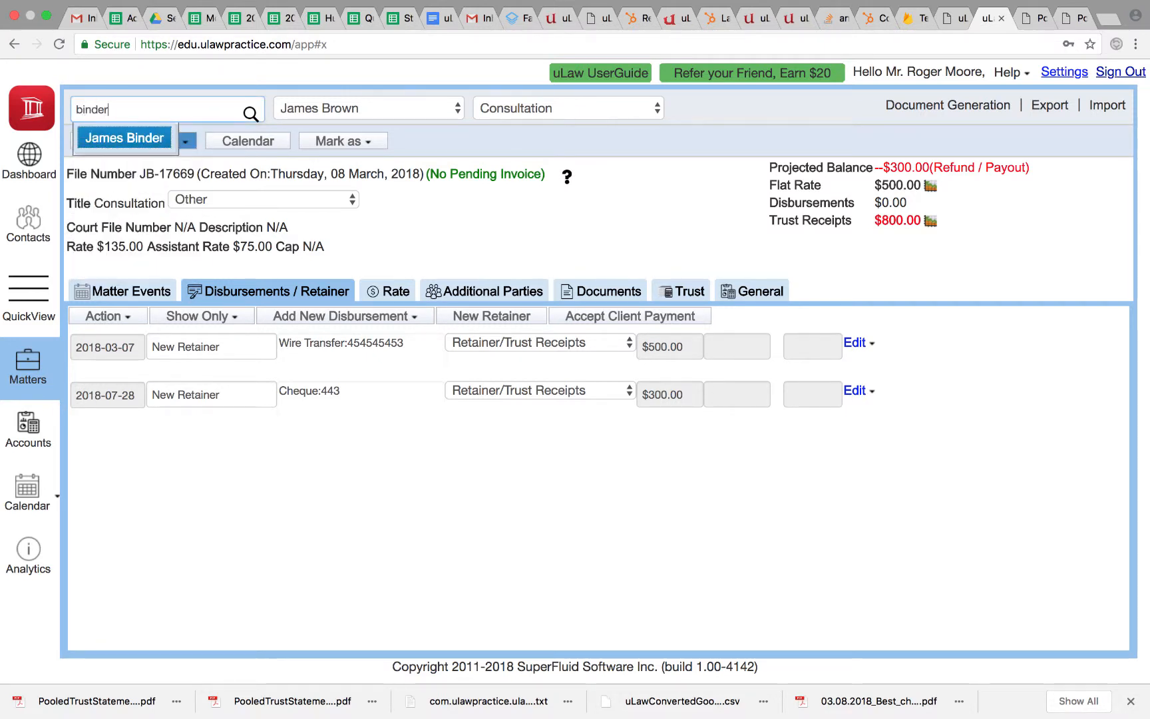
right_click(128, 139)
left_click(88, 140)
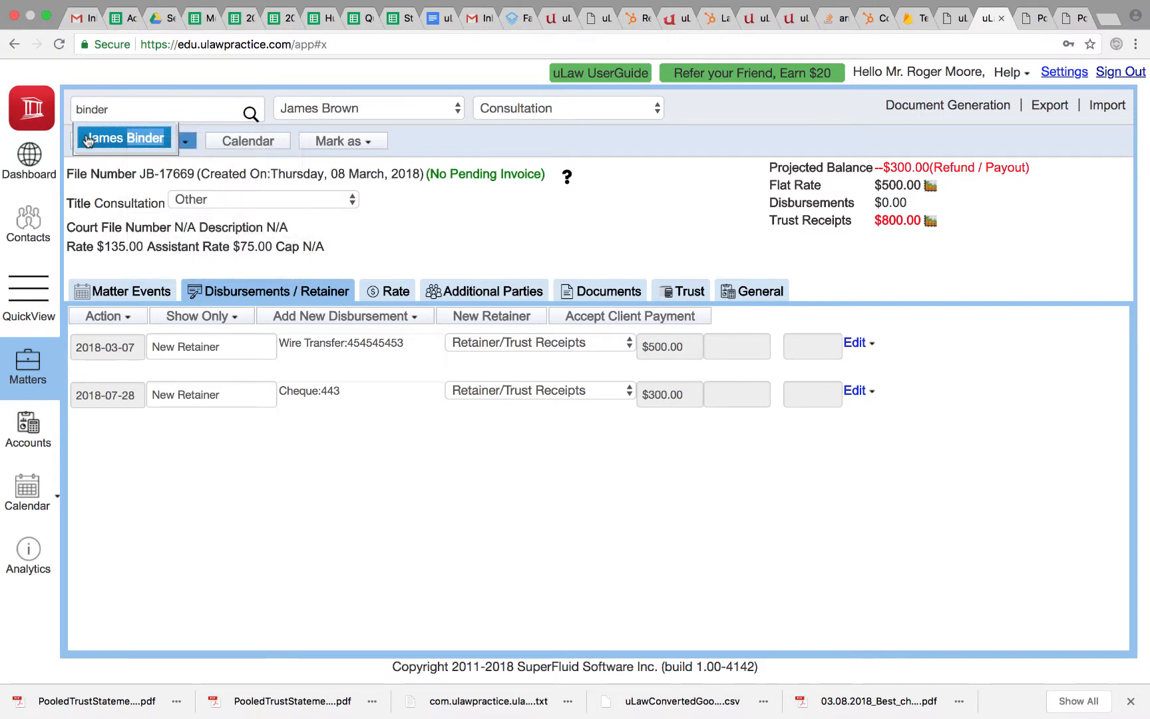
left_click(88, 140)
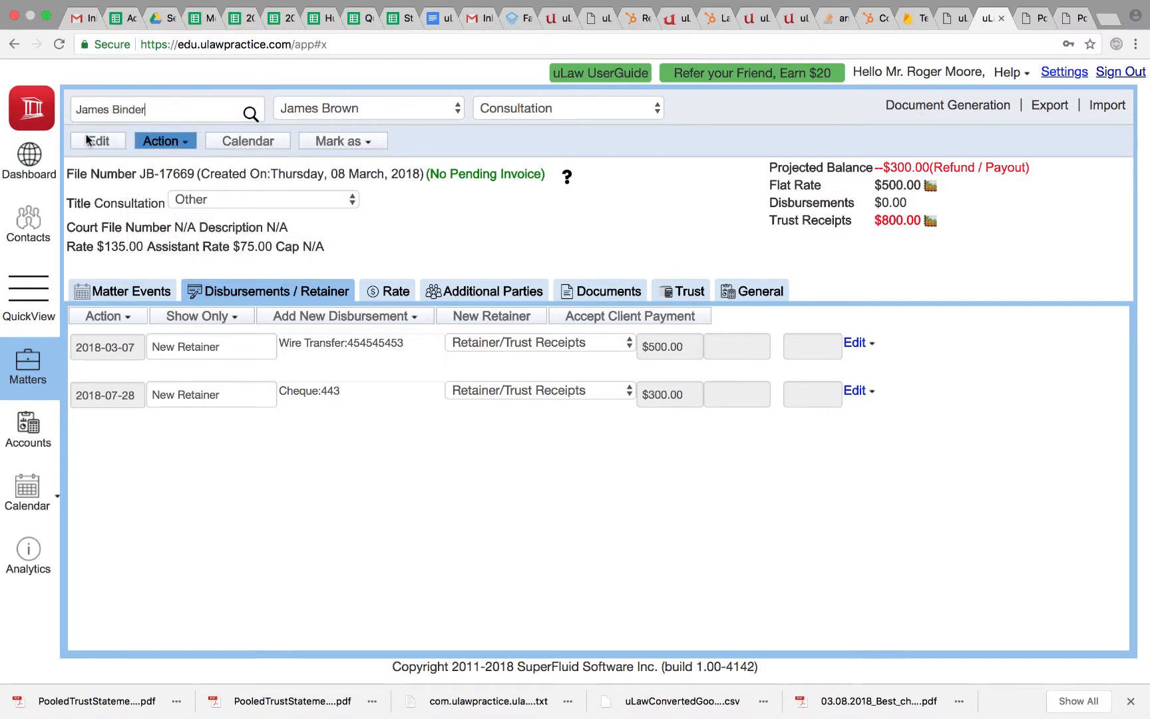
left_click(858, 391)
left_click(862, 417)
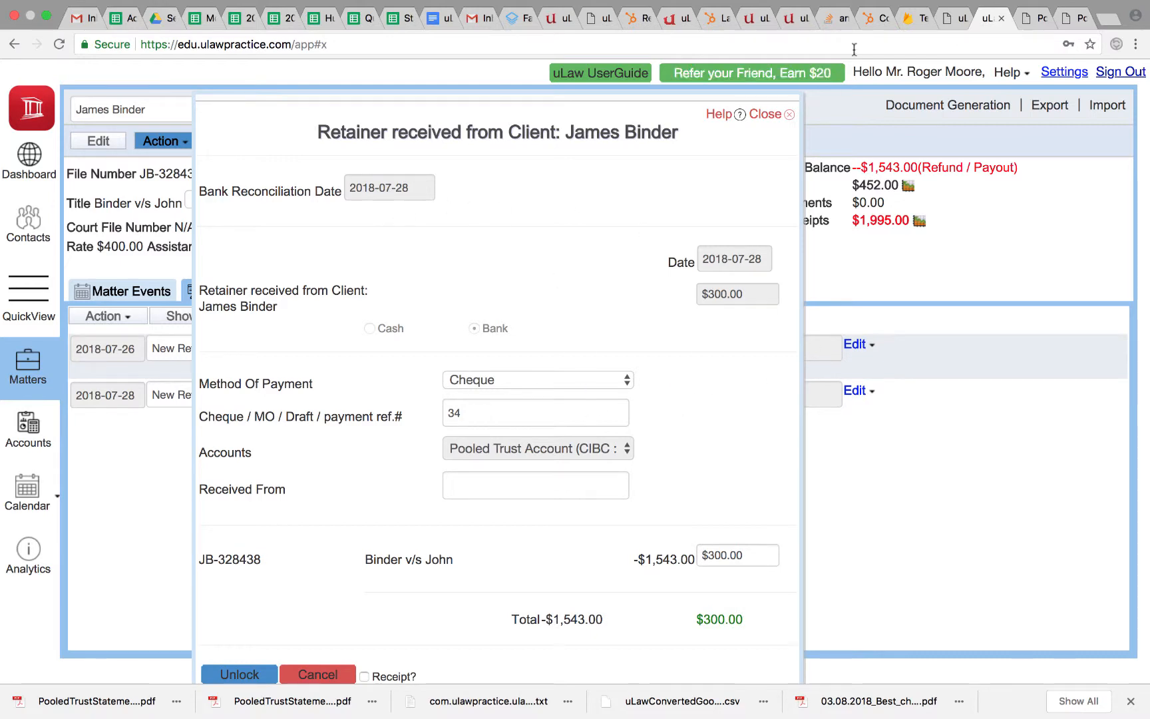
left_click(766, 114)
- Return to the Pooled Trust Account and enable the Admin and Recon-Admin modes
left_click(28, 426)
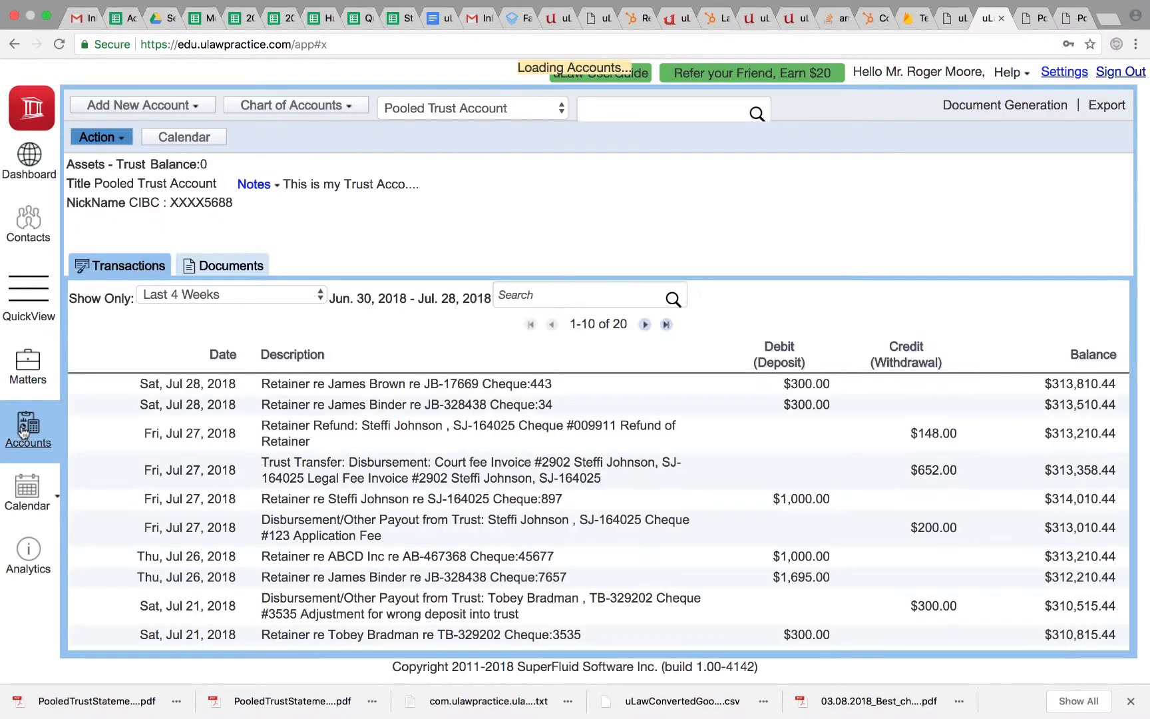
left_click(103, 138)
mouse_move(137, 385)
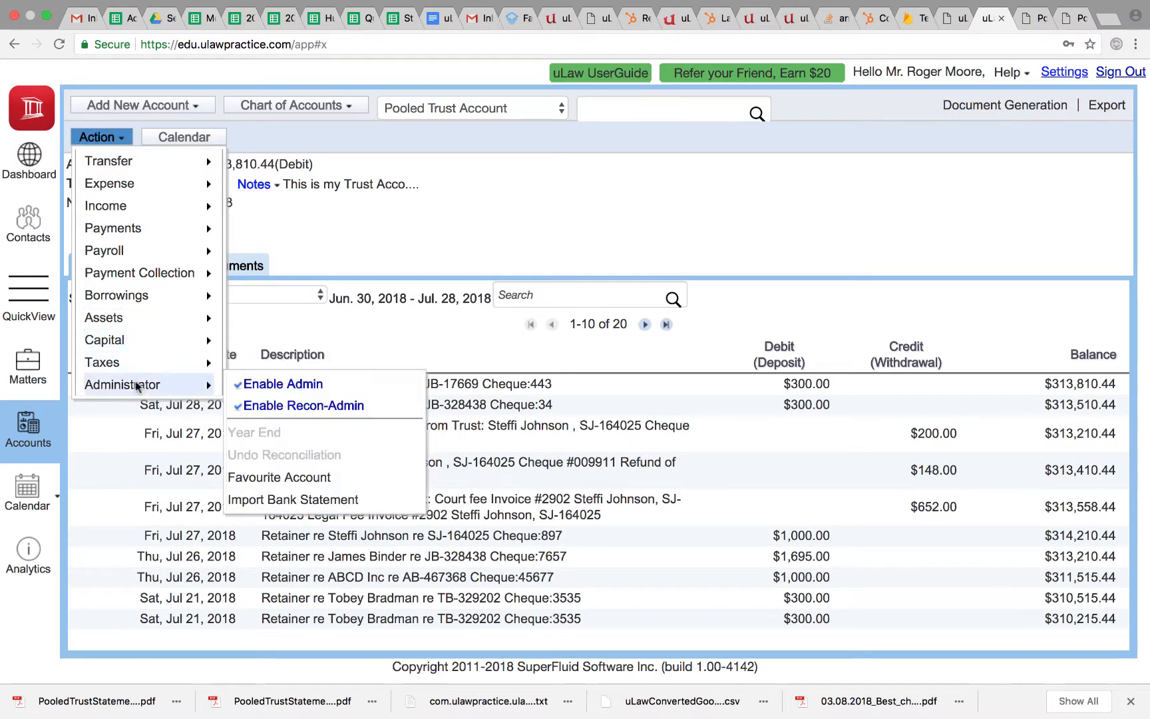
left_click(274, 390)
left_click(97, 138)
mouse_move(136, 385)
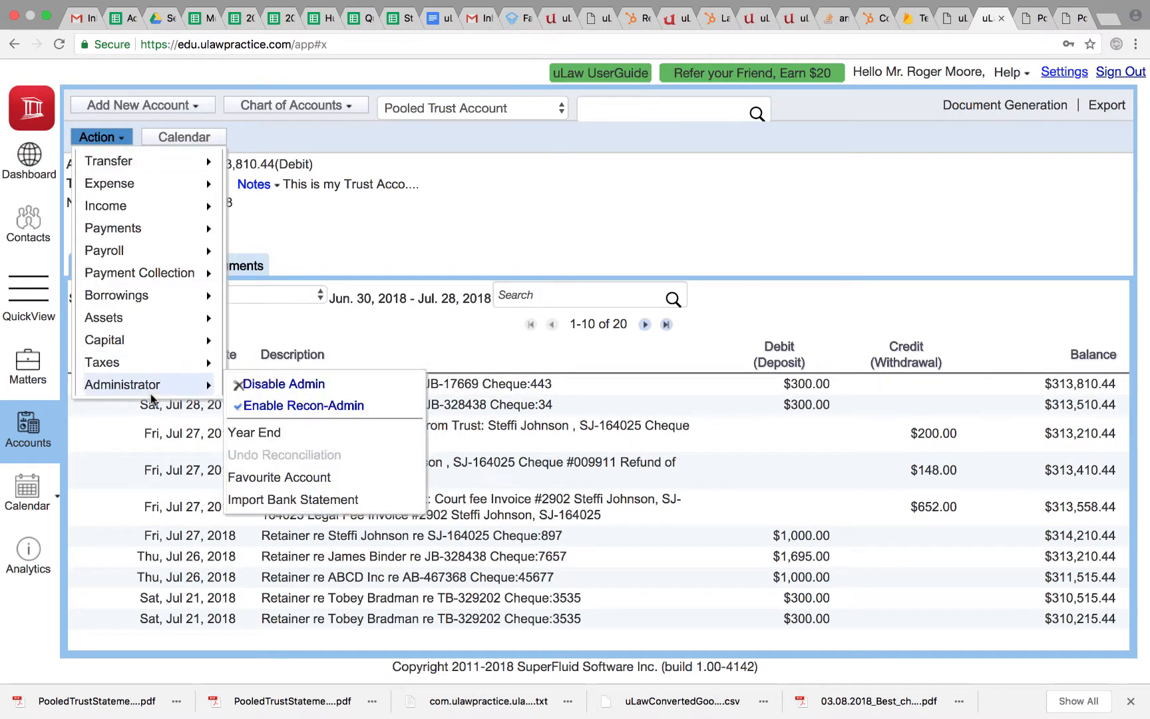
left_click(313, 409)
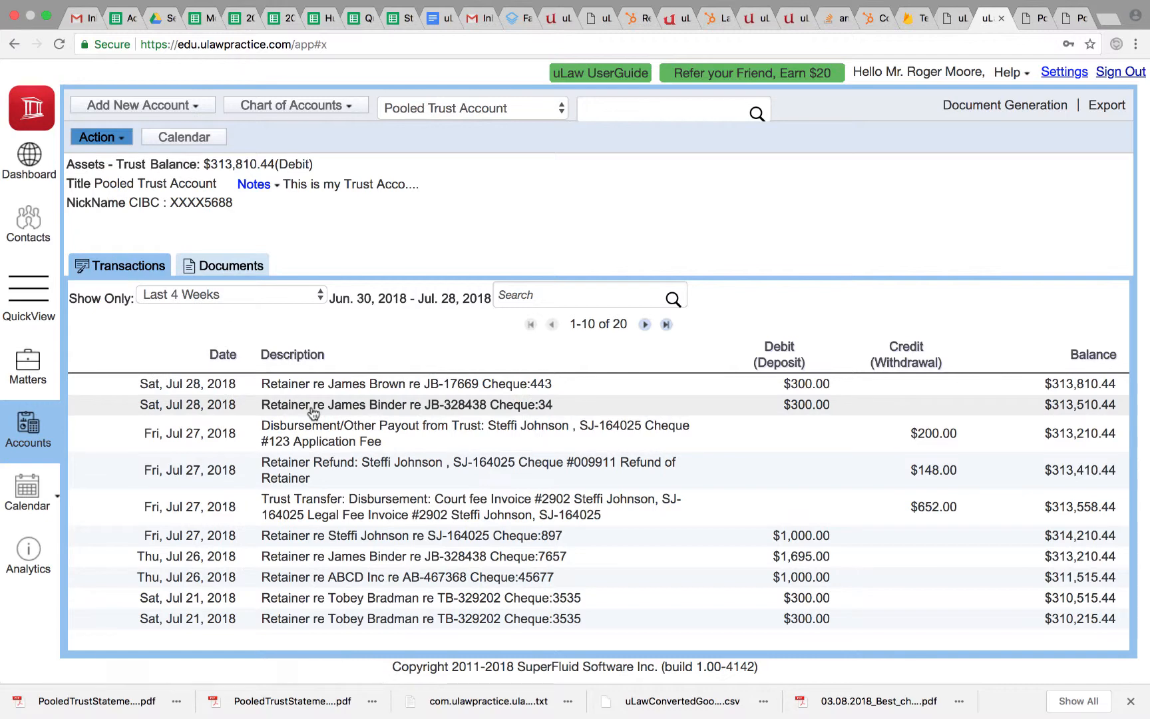
- Reopen the $300.00 retainer of cheque 34 in the client's matter, examine its Undo Reconciliation option, and cancel without changes
left_click(30, 376)
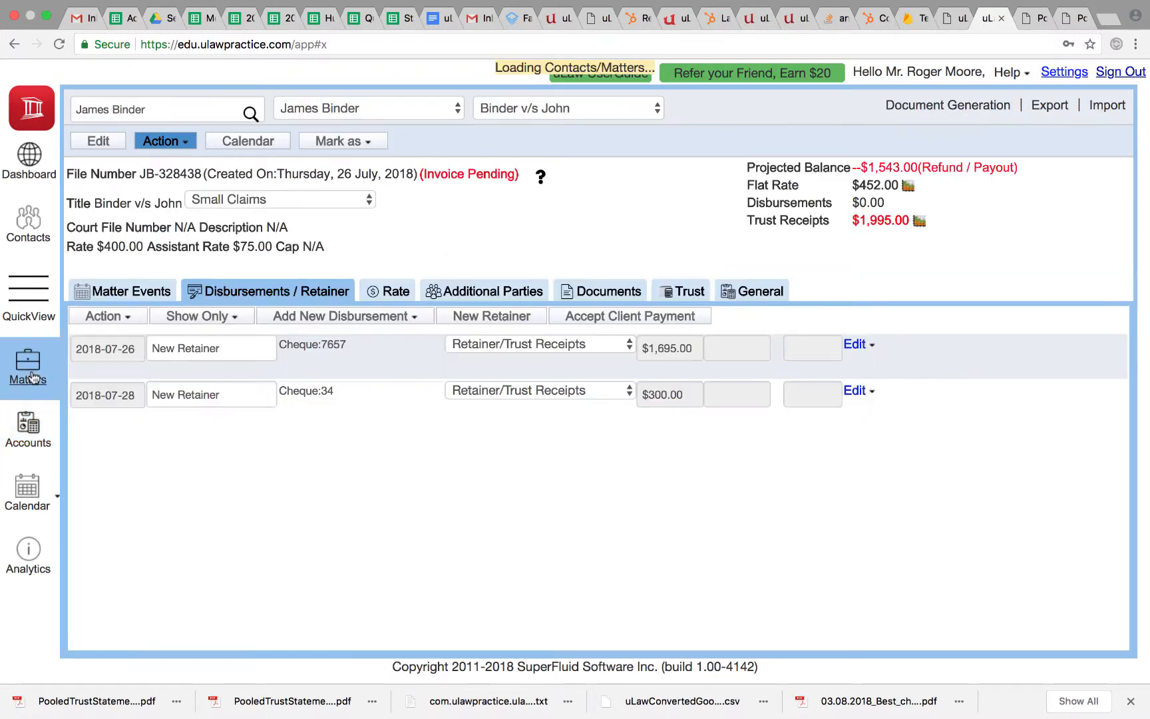
left_click(869, 410)
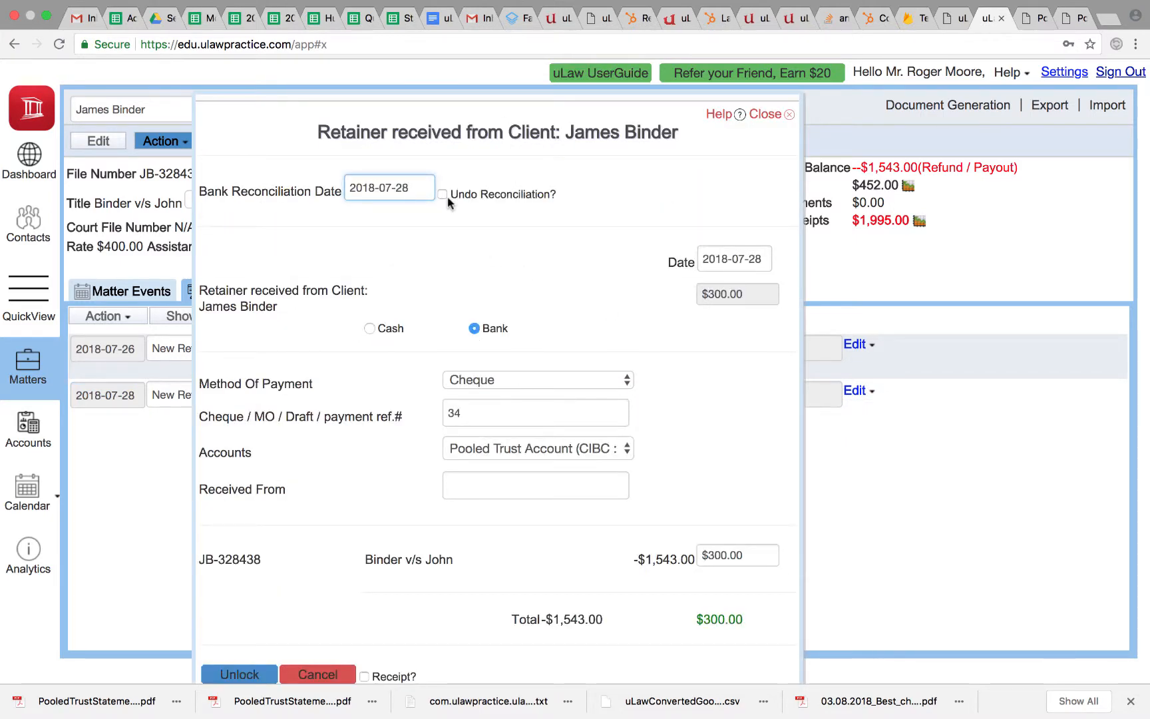
left_click(322, 675)
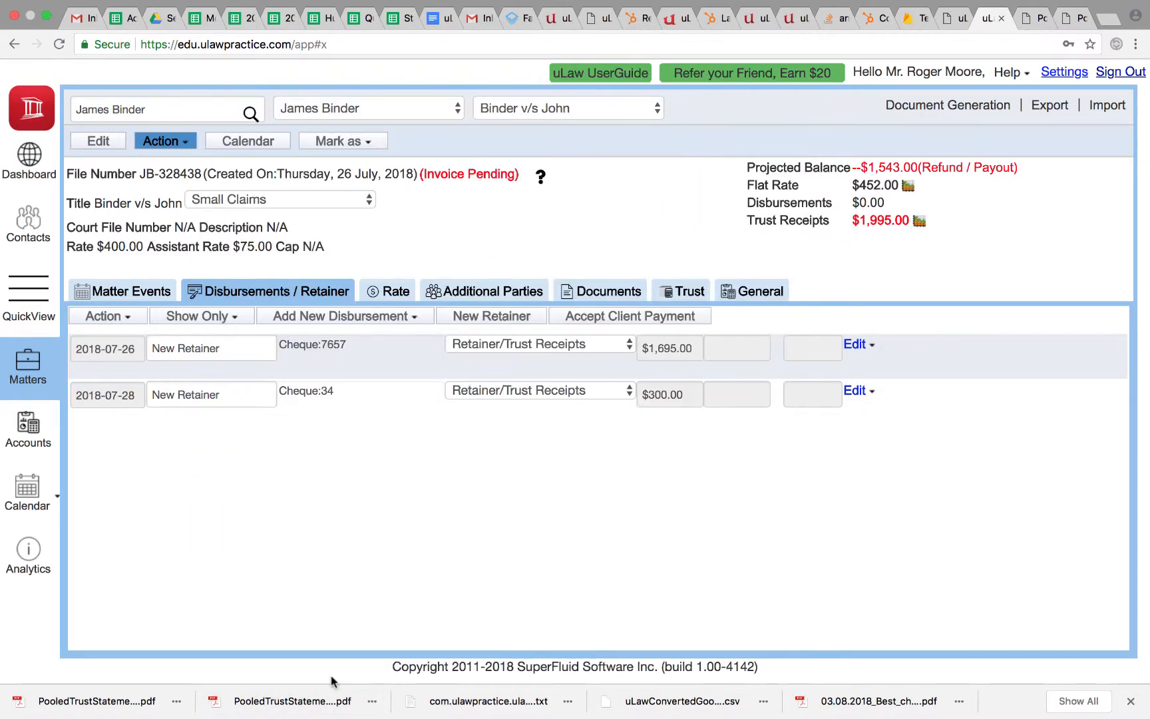